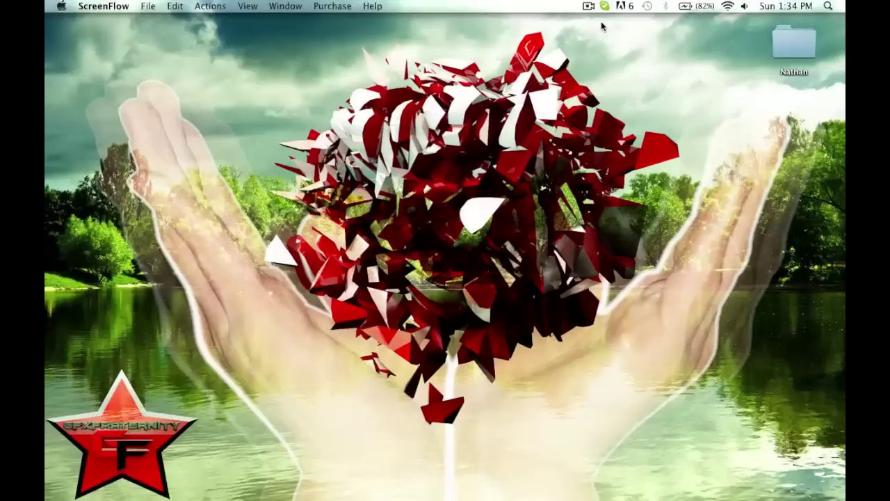
# Step: Bring Cinema 4D forward and check the 1920×1080, frame 0–90 render output settings
pyautogui.moveTo(439, 497)
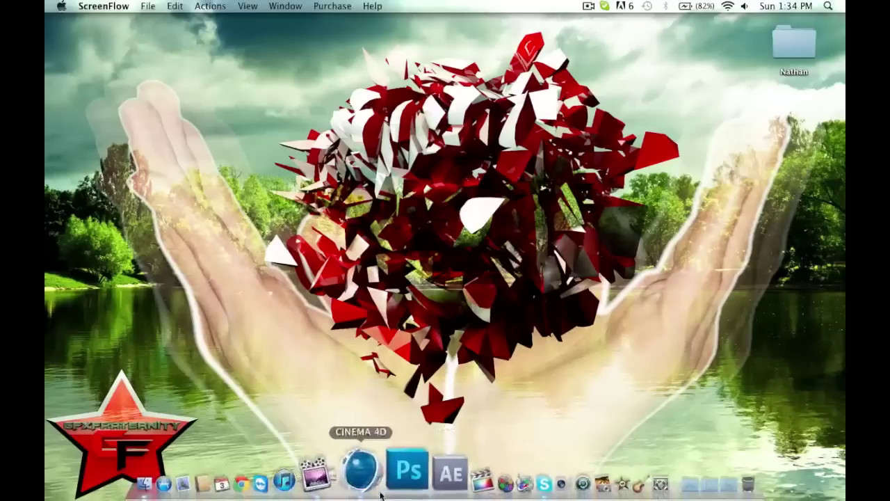
pyautogui.click(374, 480)
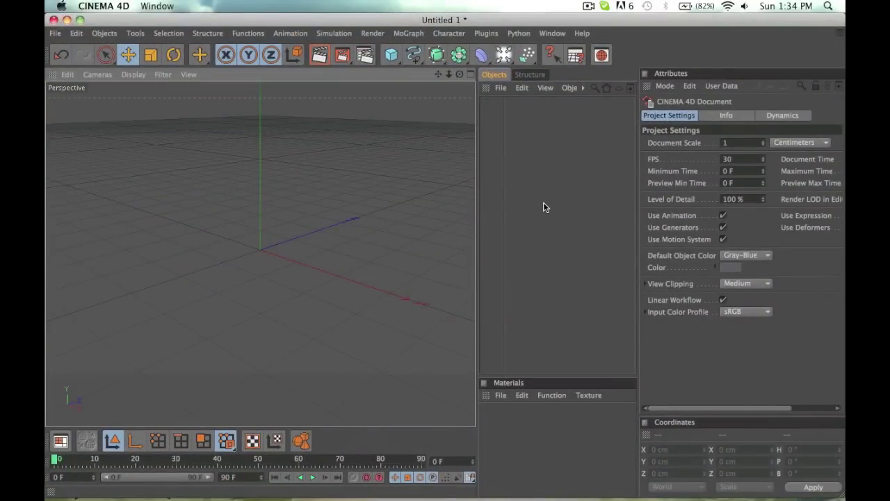
pyautogui.click(365, 55)
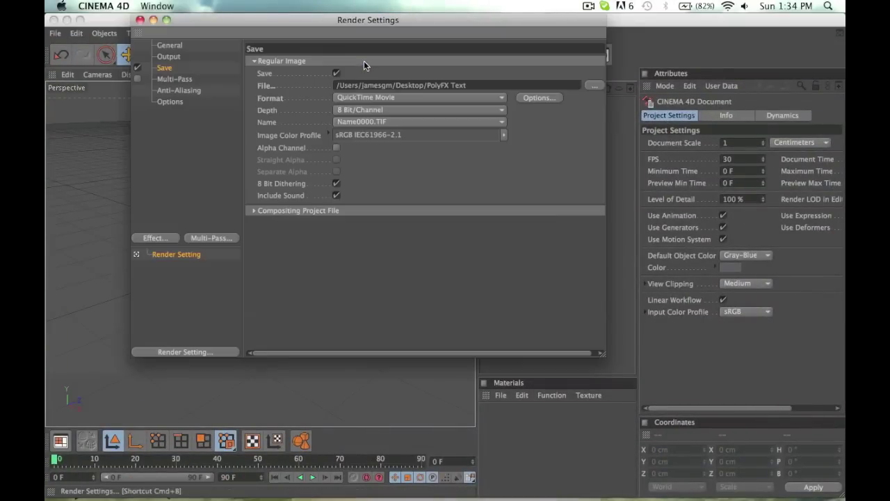
pyautogui.click(179, 57)
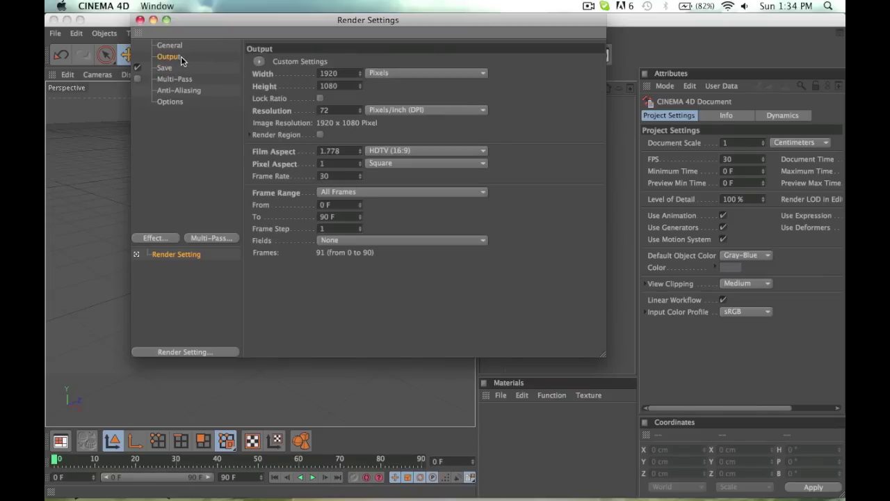
pyautogui.click(139, 19)
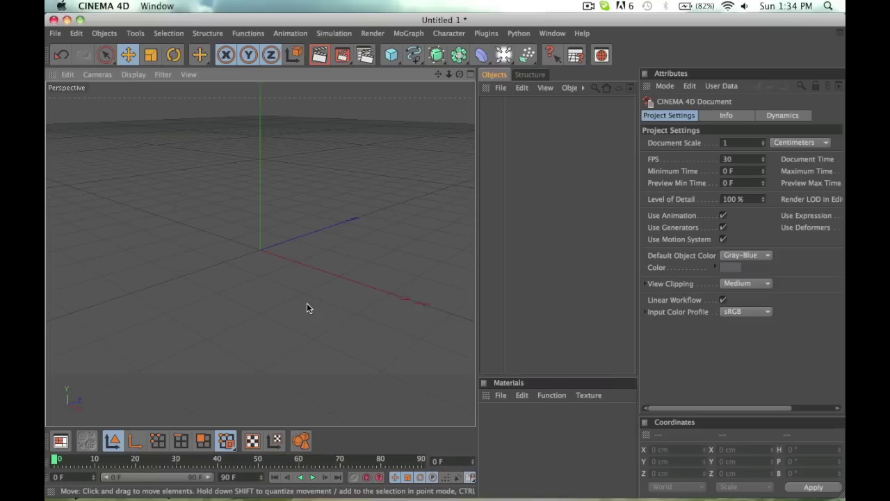
# Step: Add a MoText object reading GFXFraternity with a depth of 75 cm
pyautogui.click(408, 33)
pyautogui.click(420, 175)
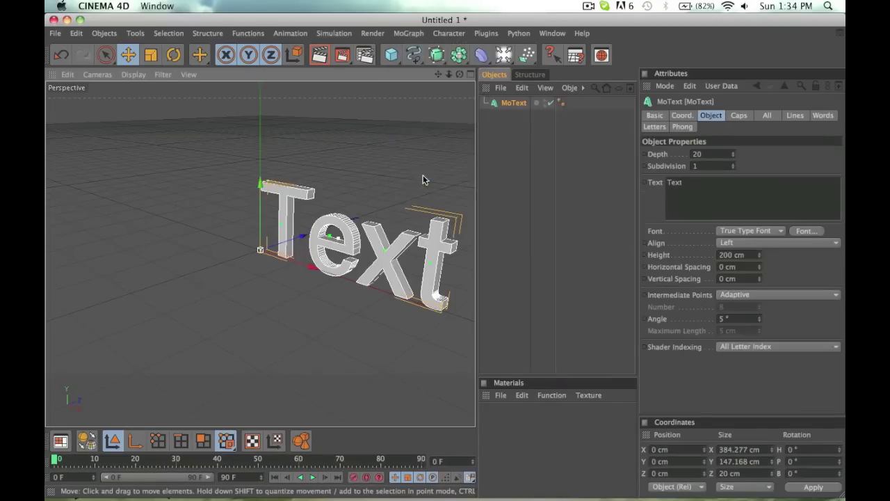
pyautogui.write('GFXF')
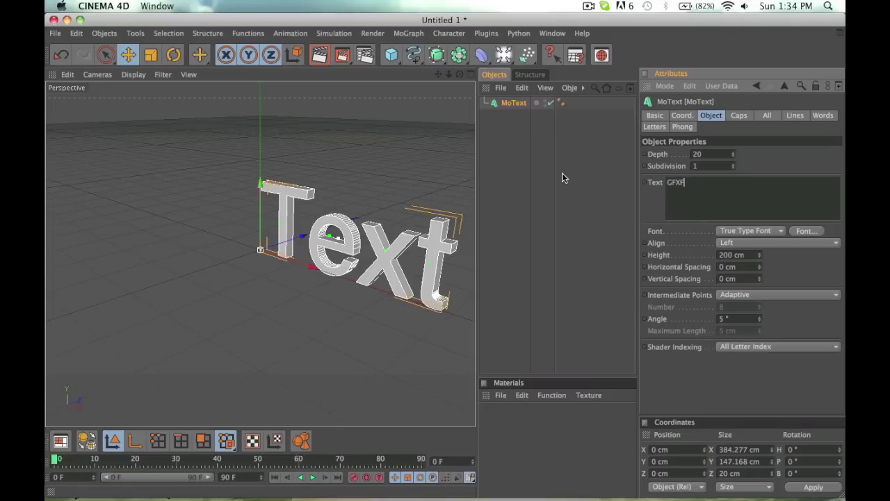
pyautogui.write('raternity')
pyautogui.press('Tab')
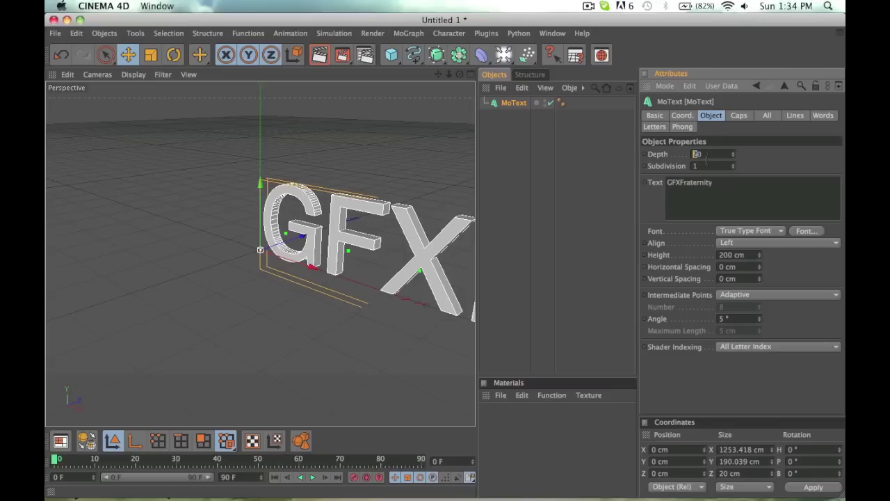
pyautogui.write('75')
# Step: Set the text font to BatmanForeverAlternate and align it Middle, zooming out to see it all
pyautogui.click(807, 235)
pyautogui.scroll(10, 389, 234)
pyautogui.scroll(-1, 391, 237)
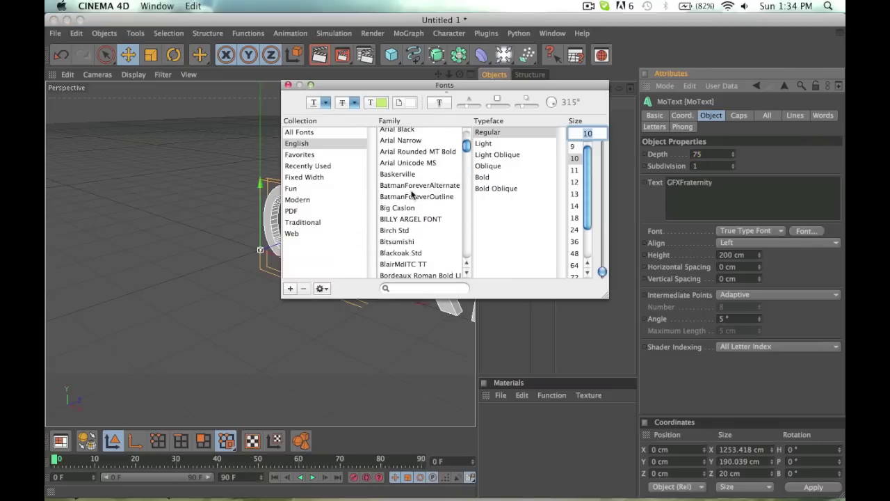
pyautogui.click(407, 192)
pyautogui.click(788, 287)
pyautogui.click(769, 242)
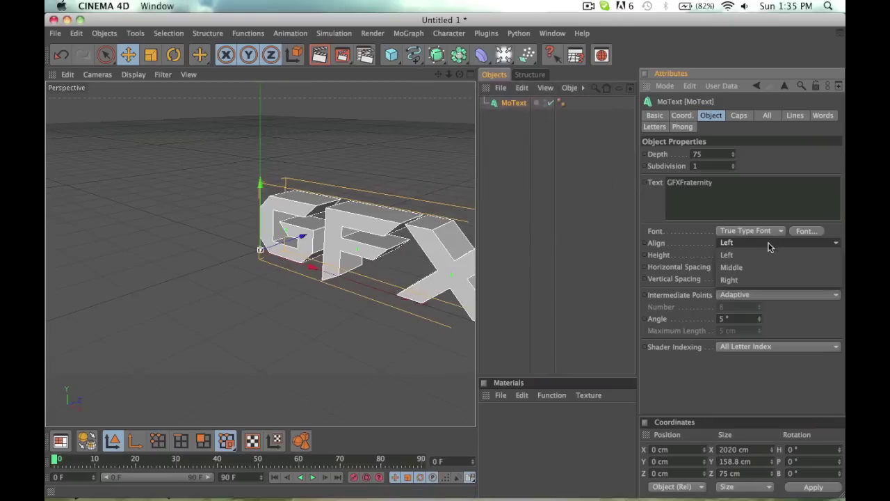
pyautogui.click(758, 268)
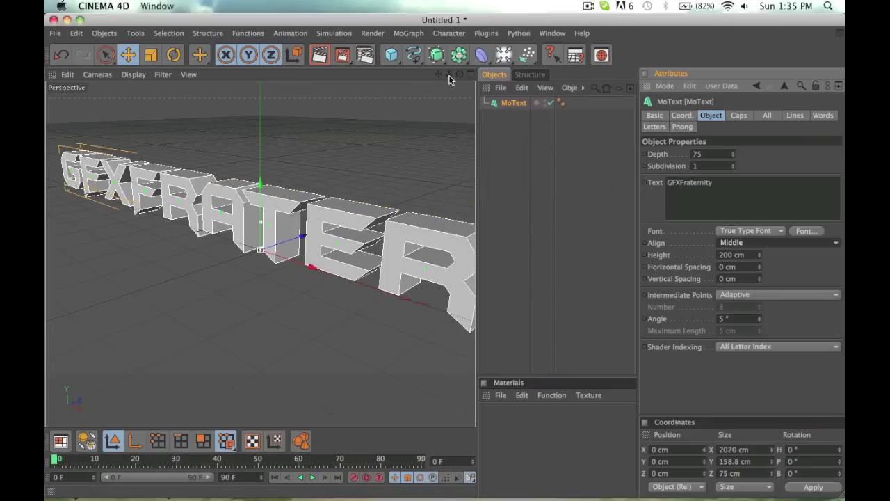
pyautogui.moveTo(448, 74)
pyautogui.mouseDown()
pyautogui.moveTo(421, 80)
pyautogui.moveTo(473, 76)
pyautogui.moveTo(441, 77)
pyautogui.moveTo(455, 73)
pyautogui.mouseUp()
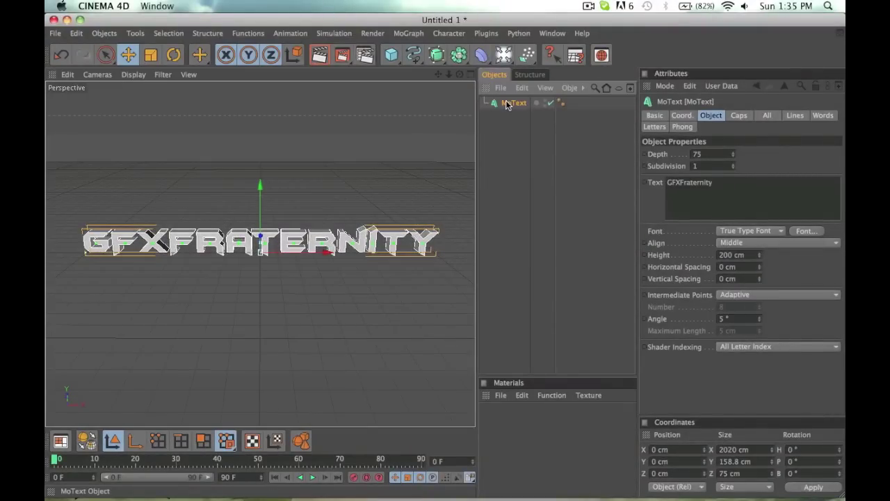
# Step: Add a PolyFX nested under the MoText and rename the MoText to GFXF
pyautogui.click(396, 34)
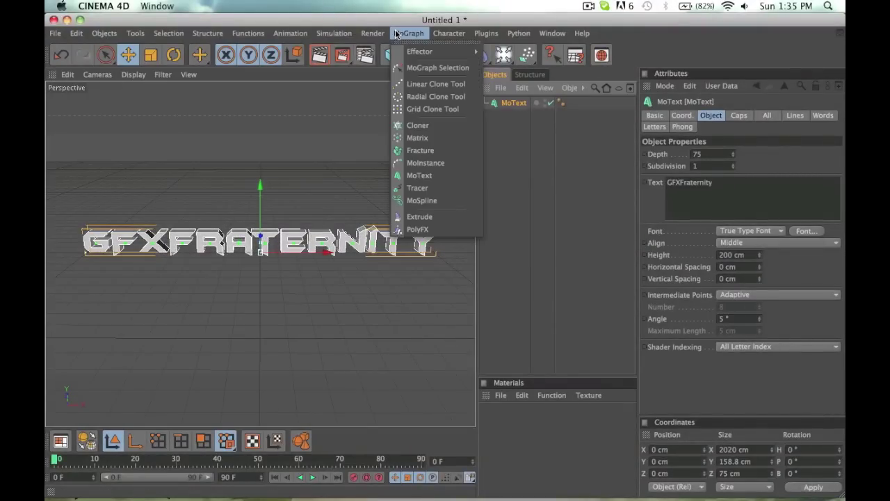
pyautogui.click(416, 228)
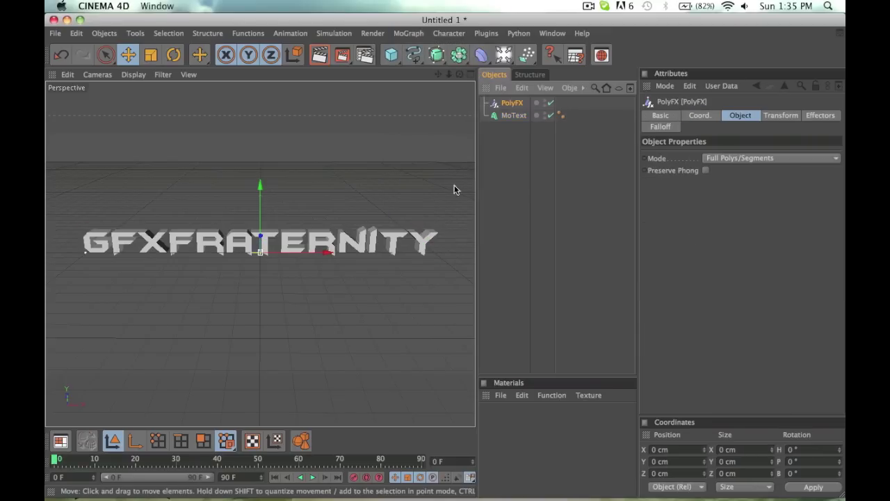
pyautogui.moveTo(507, 105)
pyautogui.mouseDown()
pyautogui.moveTo(516, 118)
pyautogui.moveTo(507, 119)
pyautogui.mouseUp()
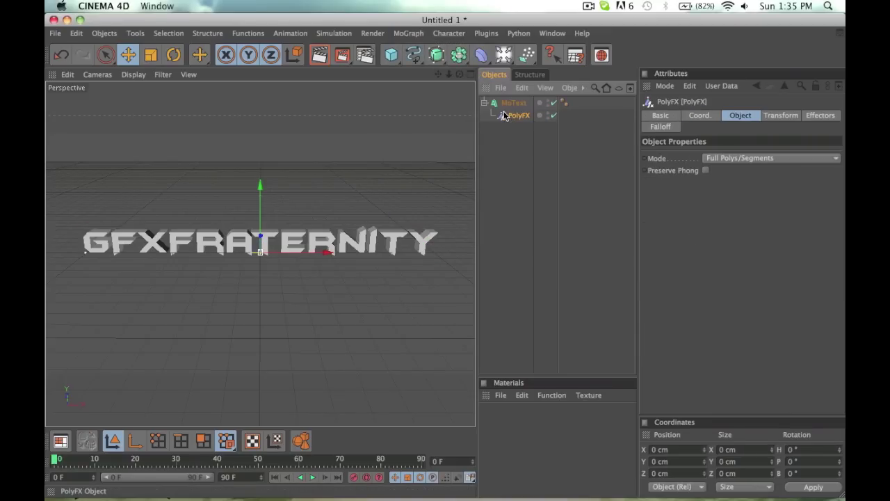
pyautogui.doubleClick(514, 103)
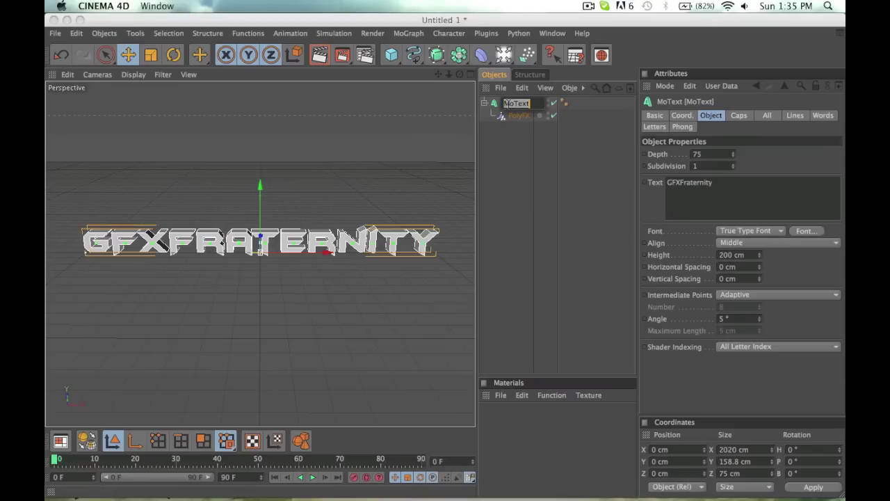
pyautogui.write('GFXF')
pyautogui.press('Return')
pyautogui.click(525, 192)
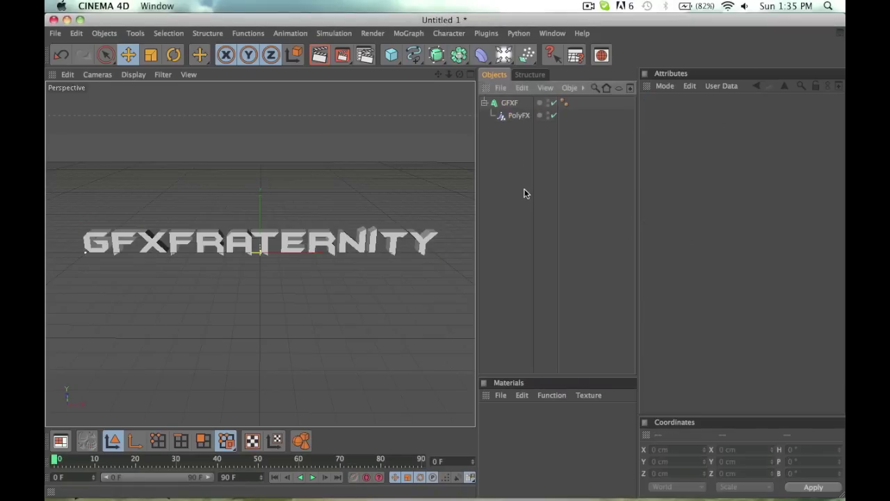
# Step: With PolyFX selected, add a Random effector to scatter the letter fragments
pyautogui.click(515, 116)
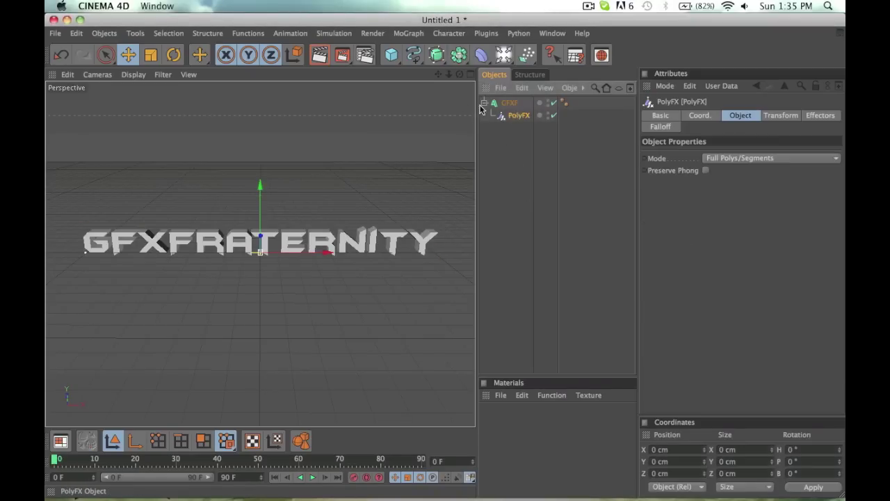
pyautogui.click(408, 33)
pyautogui.moveTo(410, 52)
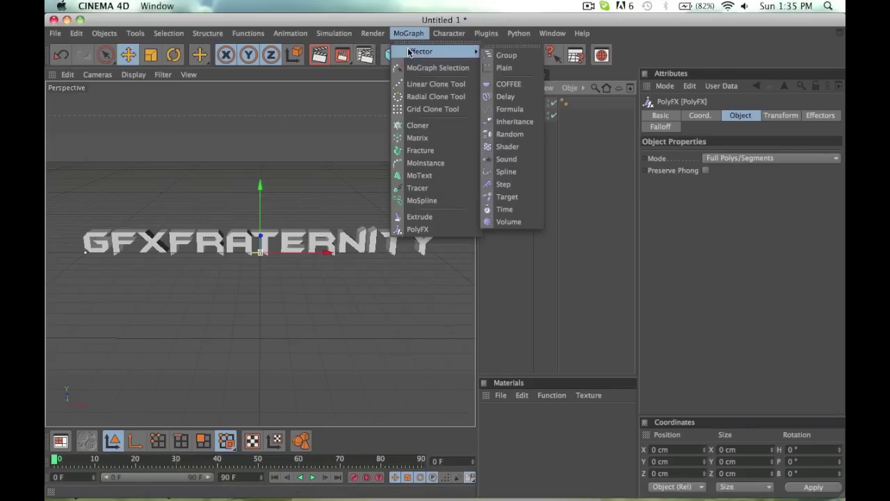
pyautogui.click(510, 133)
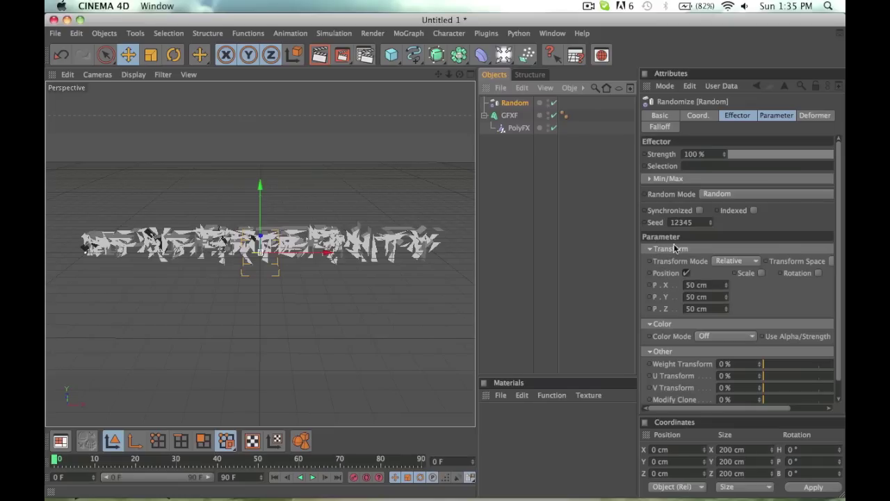
# Step: Set the Random effector's X position offset to 496 cm and keyframe the position offsets at frame 0
pyautogui.click(765, 115)
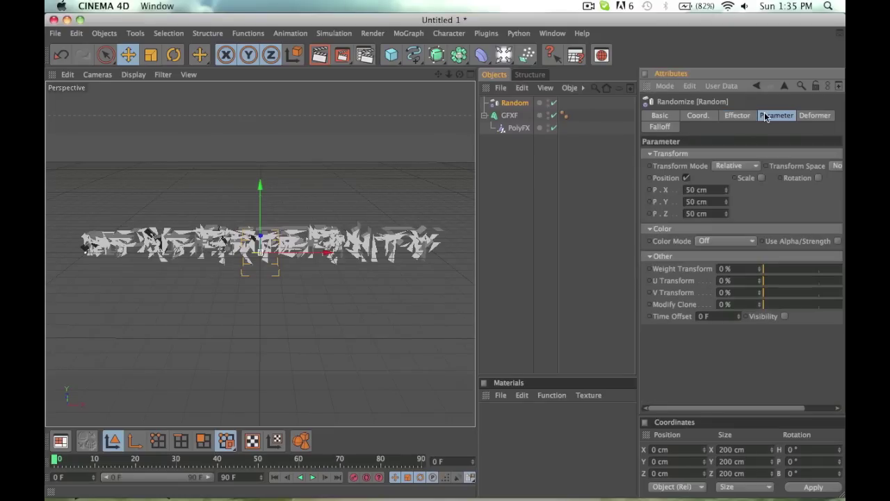
pyautogui.moveTo(725, 191); pyautogui.dragTo(606, 263)
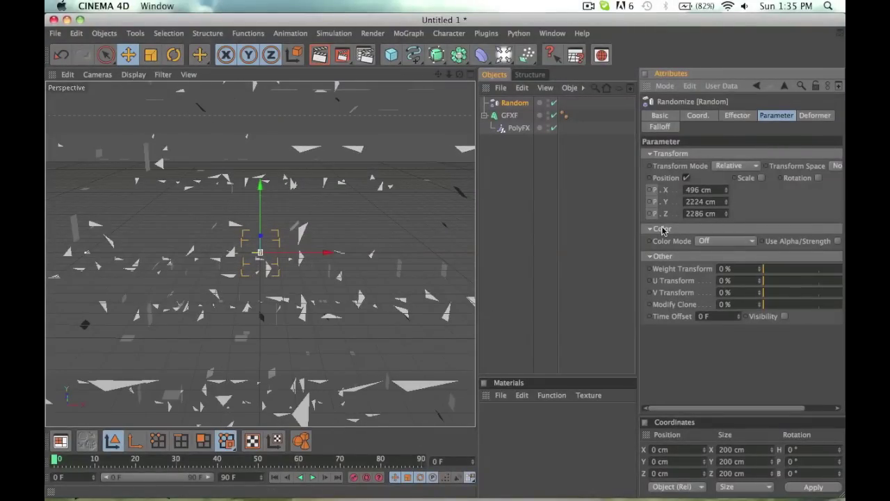
pyautogui.click(319, 55)
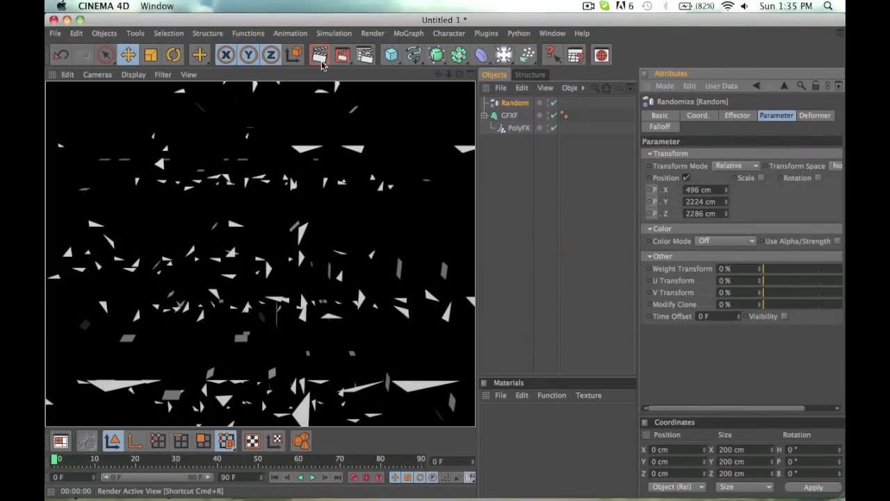
pyautogui.click(651, 192)
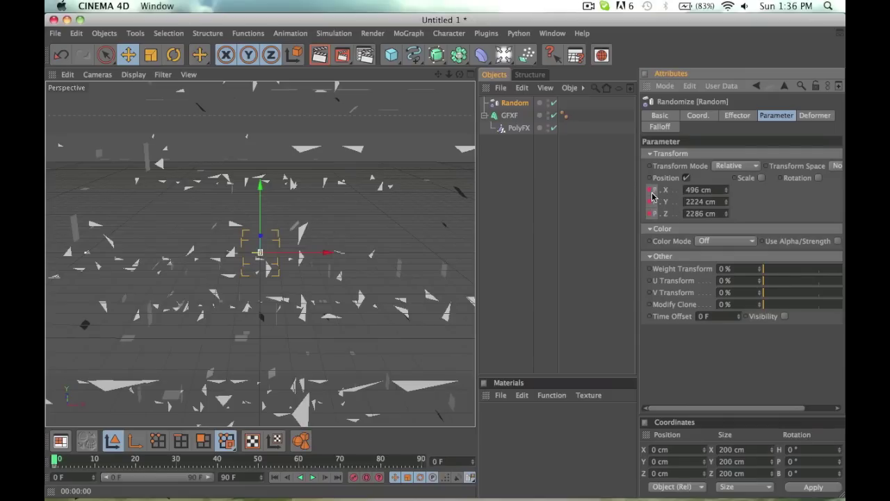
pyautogui.click(651, 192)
# Step: At frame 90, set position offsets X 0, Y 0, Z 1 cm and keyframe them
pyautogui.click(339, 477)
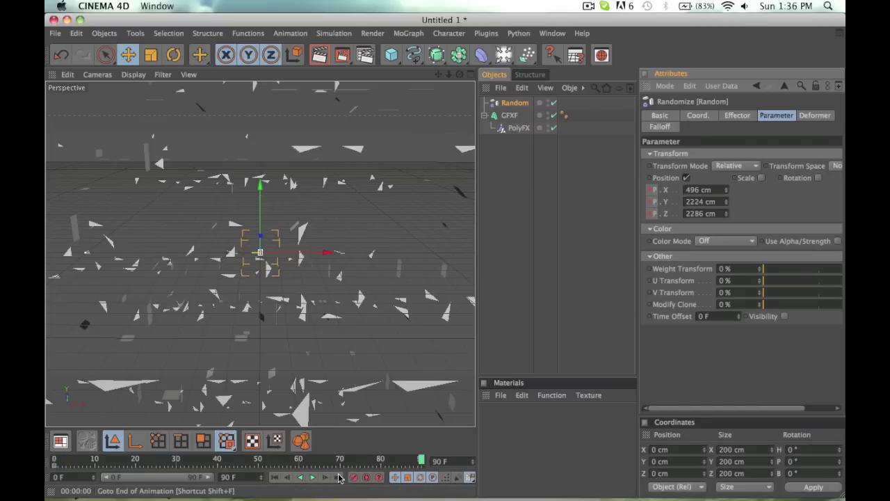
pyautogui.doubleClick(705, 189)
pyautogui.write('0')
pyautogui.doubleClick(704, 202)
pyautogui.write('0')
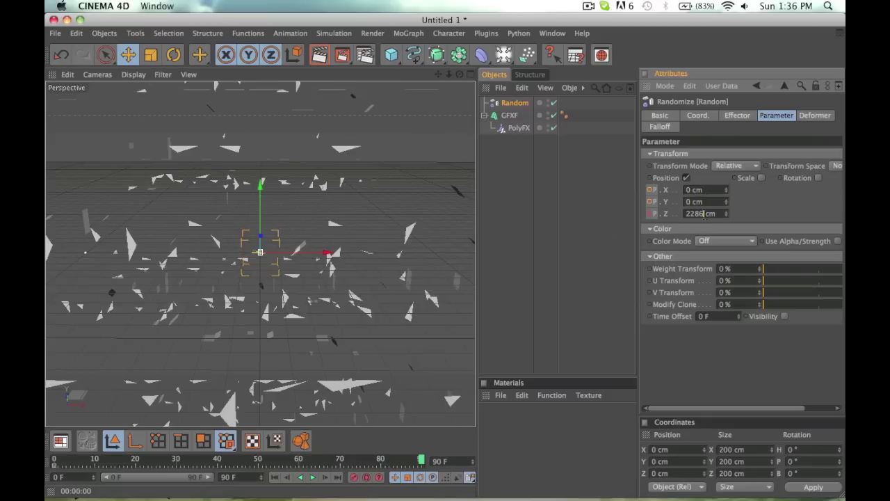
pyautogui.doubleClick(705, 214)
pyautogui.write('1')
pyautogui.press('Return')
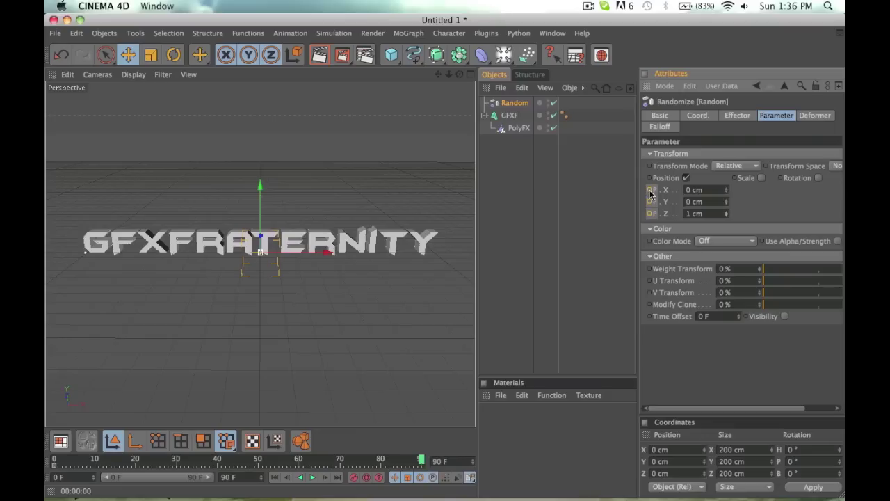
pyautogui.keyDown('ctrl'); pyautogui.click(650, 190); pyautogui.keyUp('ctrl')
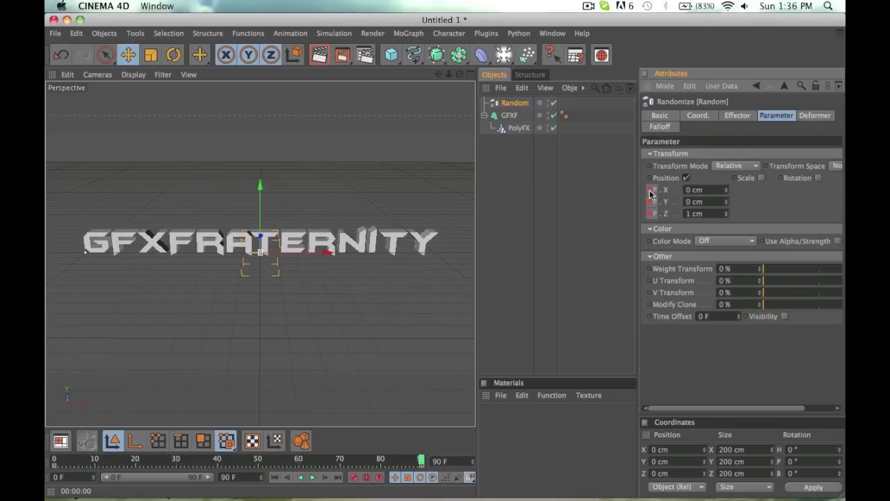
# Step: Play the reassembly animation, then stop and rewind to frame 0
pyautogui.click(311, 478)
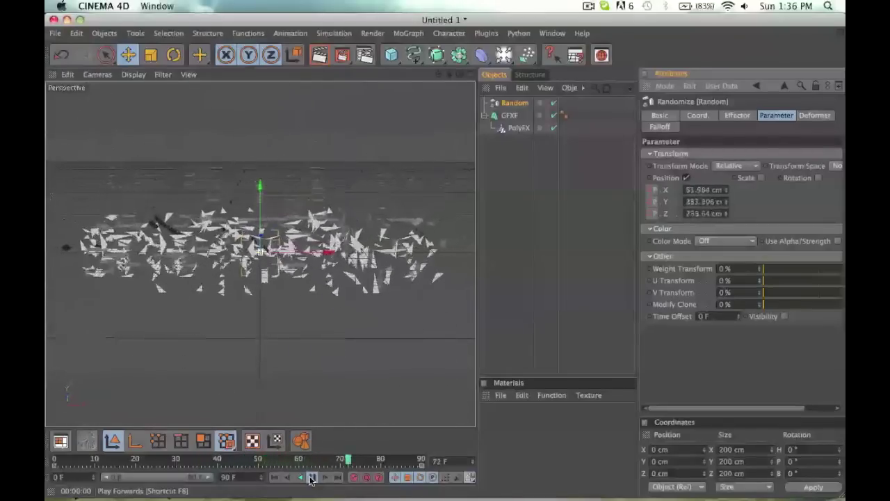
pyautogui.click(311, 478)
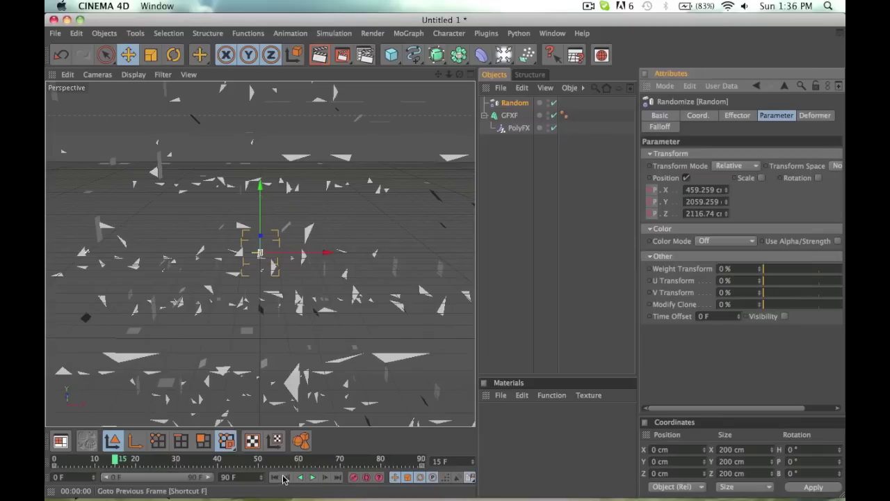
pyautogui.click(275, 477)
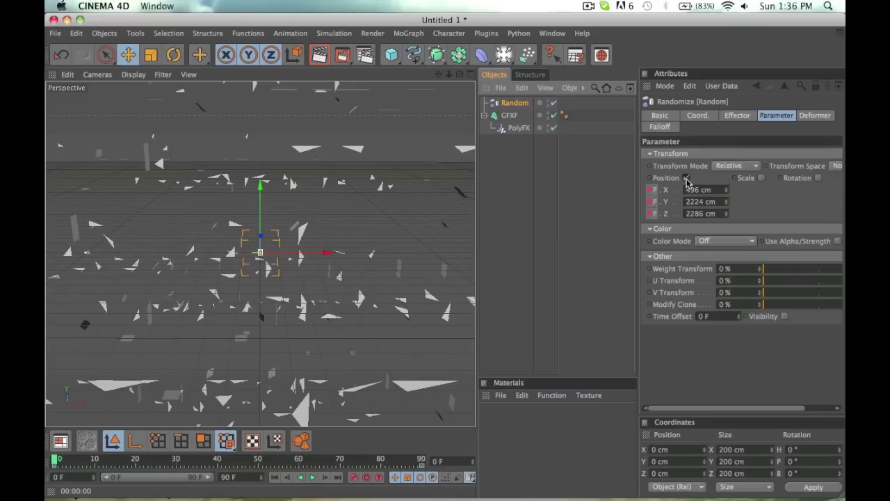
pyautogui.click(687, 178)
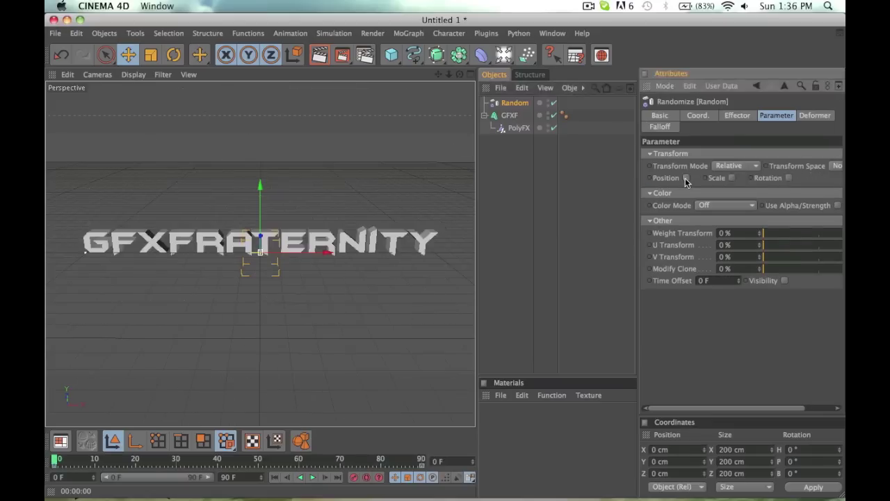
pyautogui.click(789, 178)
pyautogui.moveTo(828, 193); pyautogui.dragTo(835, 180)
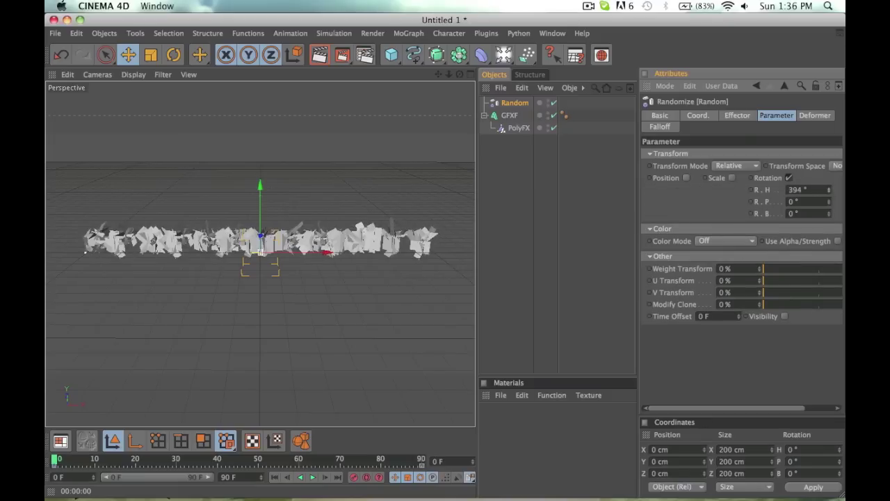
pyautogui.hotkey('ctrl', 'z')
pyautogui.click(789, 178)
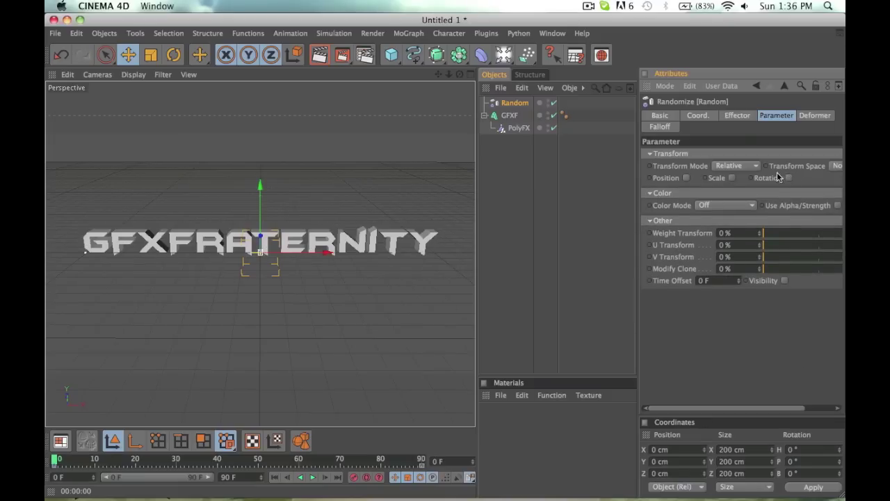
pyautogui.click(687, 178)
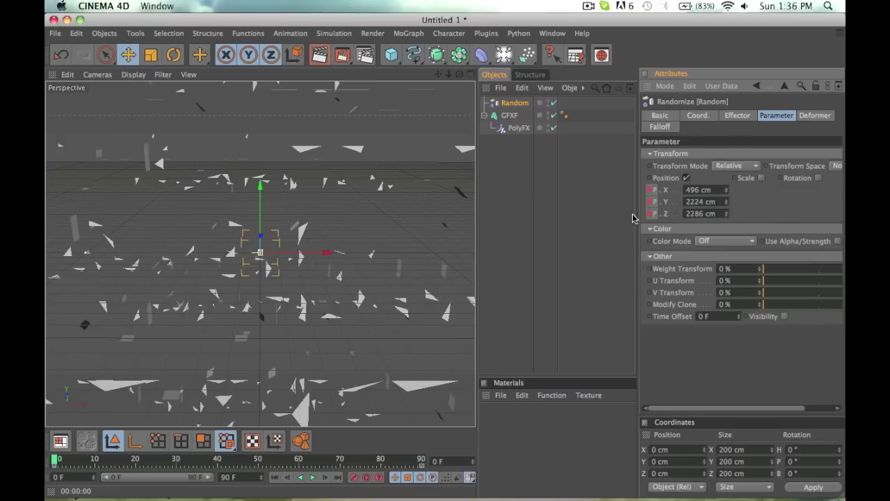
pyautogui.click(338, 477)
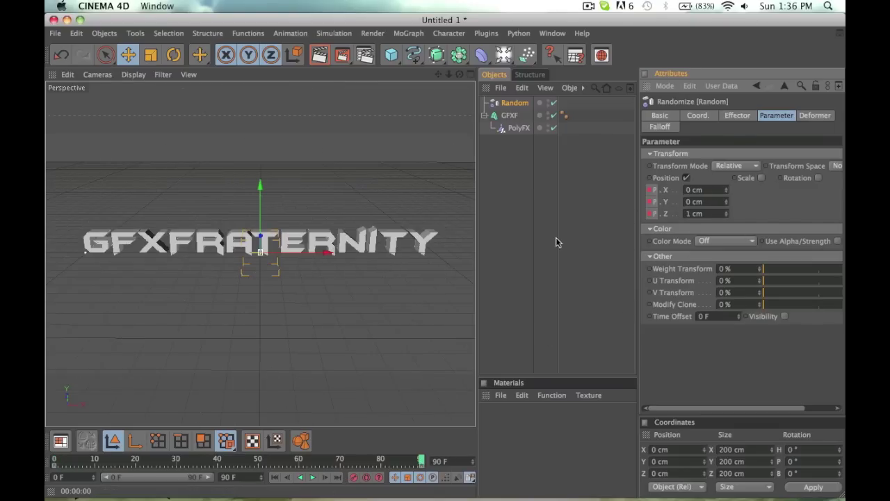
pyautogui.click(276, 477)
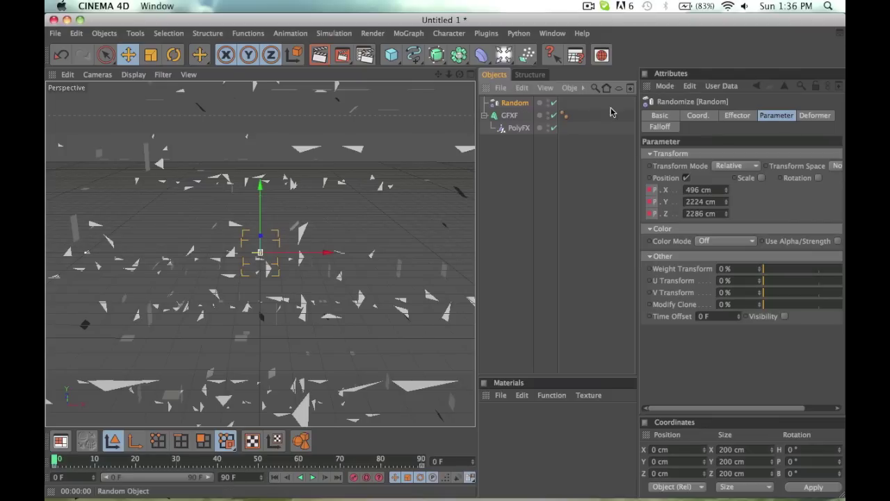
# Step: Give the Random effector a Sphere falloff and enlarge it in X, Y and Z
pyautogui.click(660, 127)
pyautogui.click(704, 155)
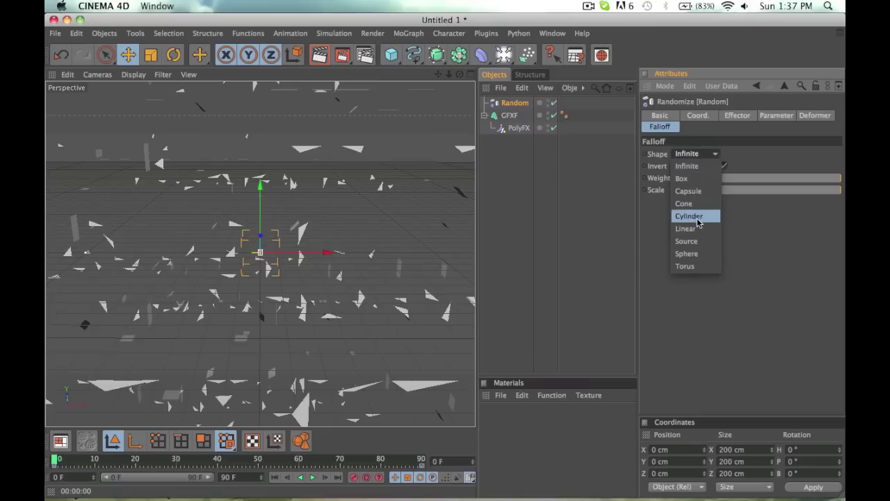
pyautogui.click(692, 254)
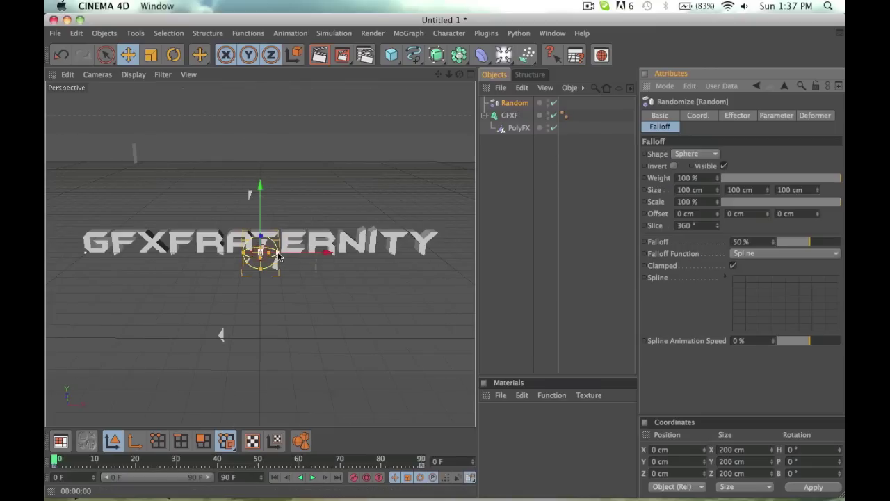
pyautogui.moveTo(717, 190); pyautogui.dragTo(758, 190)
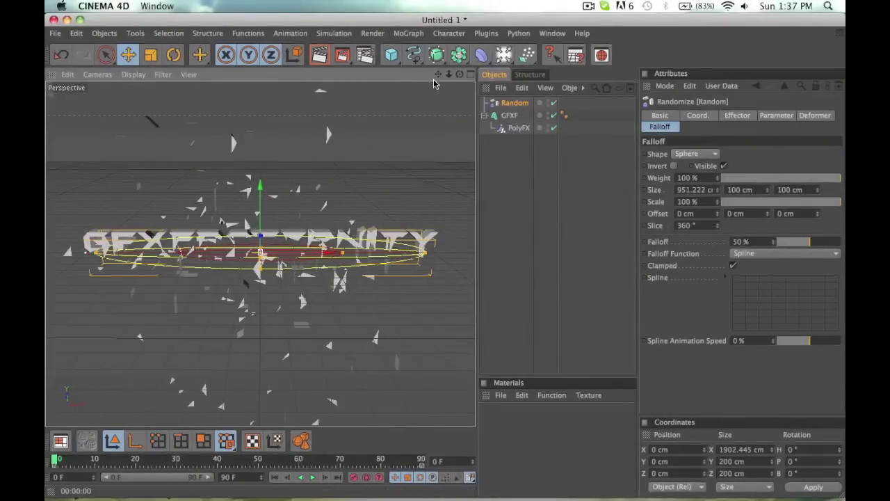
pyautogui.moveTo(459, 74); pyautogui.dragTo(477, 87)
pyautogui.keyDown('alt'); pyautogui.moveTo(261, 254); pyautogui.dragTo(259, 249); pyautogui.keyUp('alt')
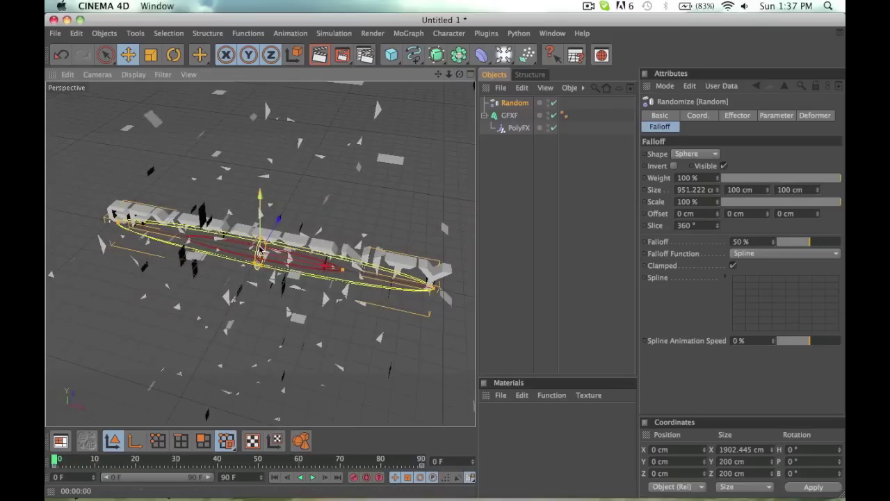
pyautogui.moveTo(270, 251); pyautogui.dragTo(260, 245)
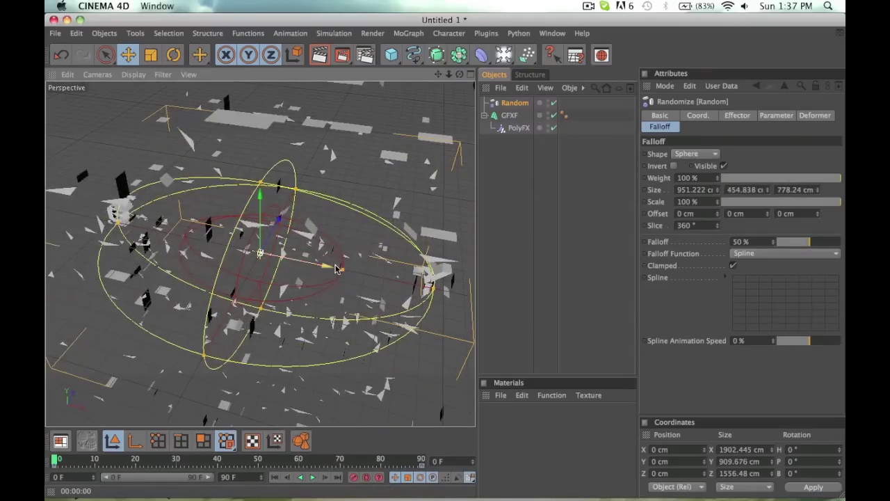
# Step: Set the falloff to 100% and stretch the sphere to about 1417 × 455 × 778 cm
pyautogui.moveTo(809, 241); pyautogui.dragTo(777, 242)
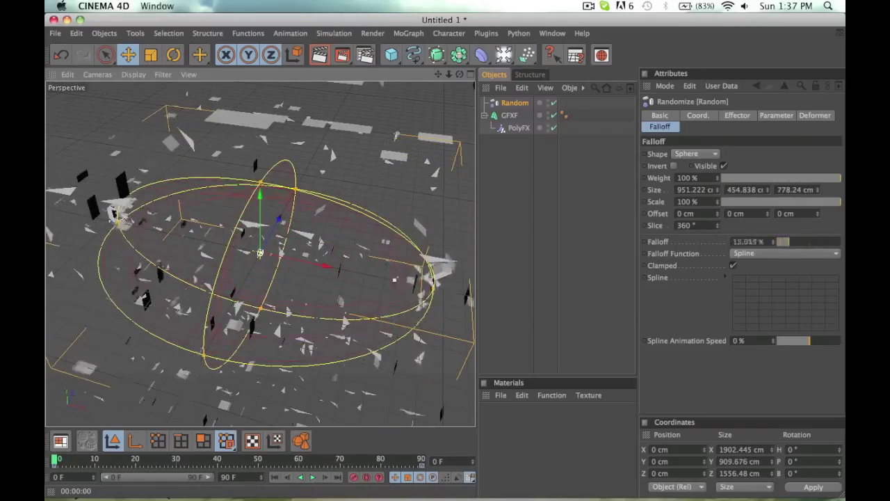
pyautogui.moveTo(783, 241); pyautogui.dragTo(841, 241)
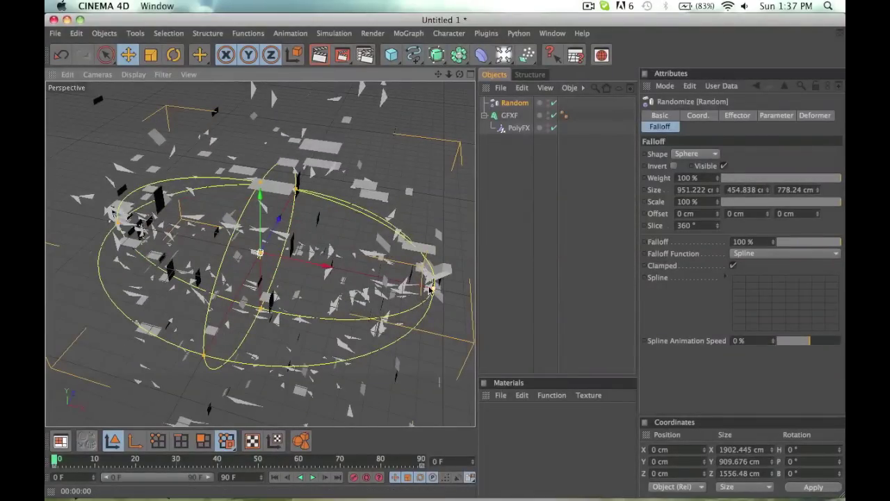
pyautogui.moveTo(431, 291); pyautogui.dragTo(508, 308)
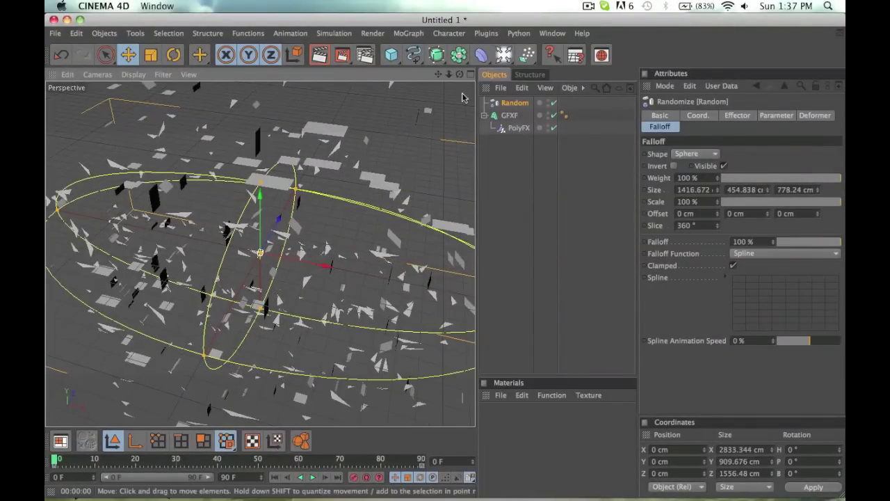
pyautogui.moveTo(459, 74); pyautogui.dragTo(480, 78)
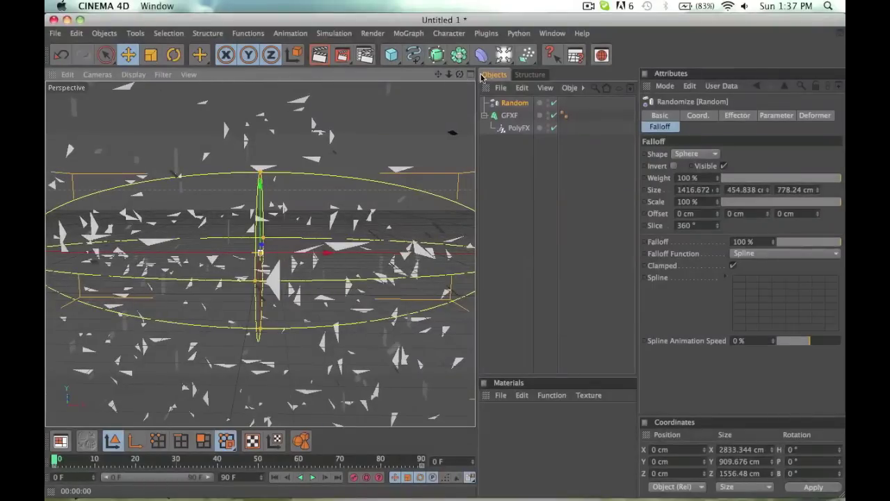
# Step: Keyframe the falloff Size at frame 0, then set it to 0 and keyframe it at frame 90
pyautogui.keyDown('ctrl'); pyautogui.click(644, 190); pyautogui.keyUp('ctrl')
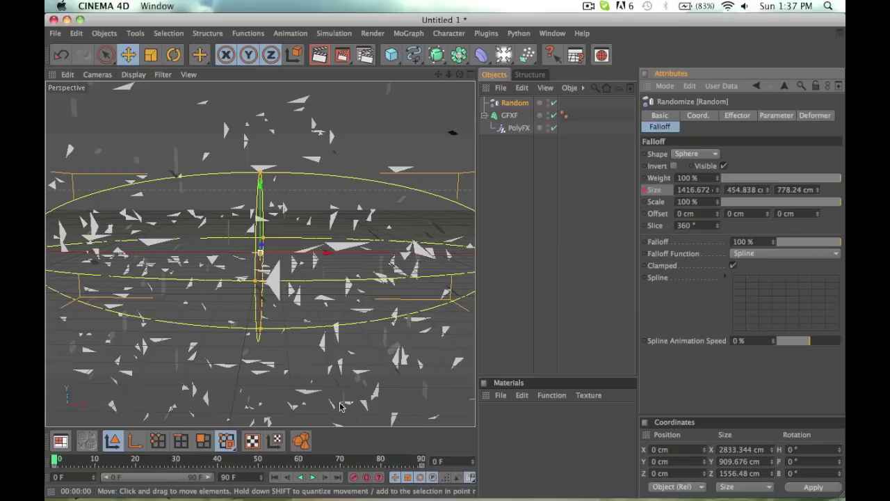
pyautogui.click(337, 478)
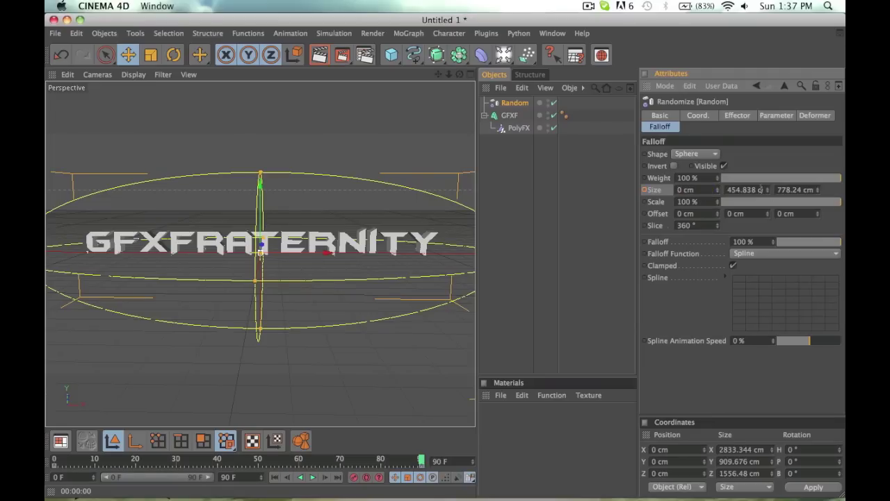
pyautogui.write('0')
pyautogui.press('Tab')
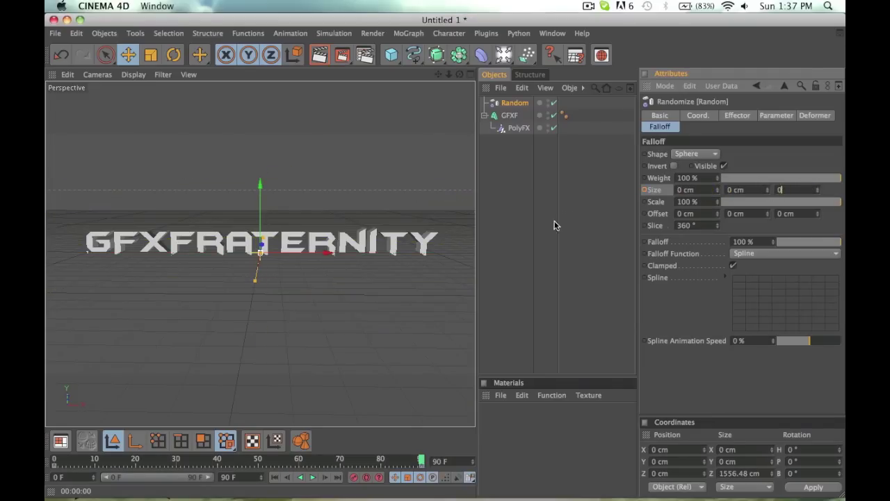
pyautogui.write('0')
pyautogui.click(555, 225)
pyautogui.click(513, 105)
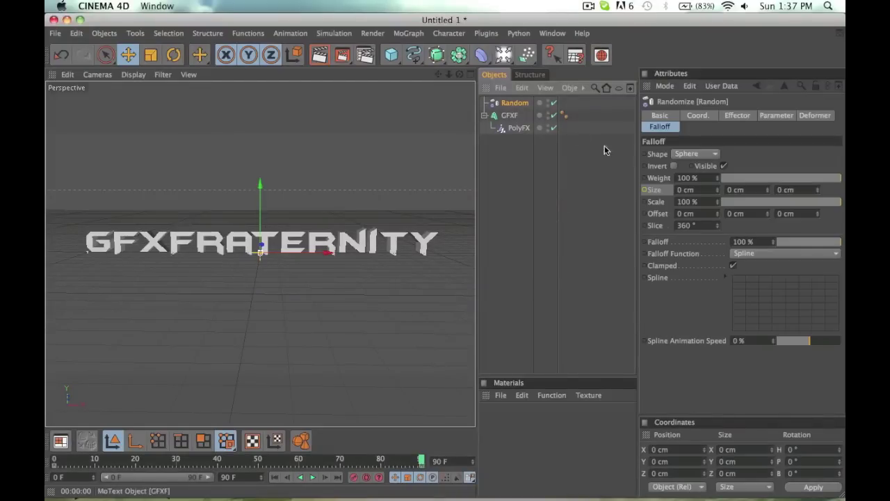
pyautogui.click(645, 193)
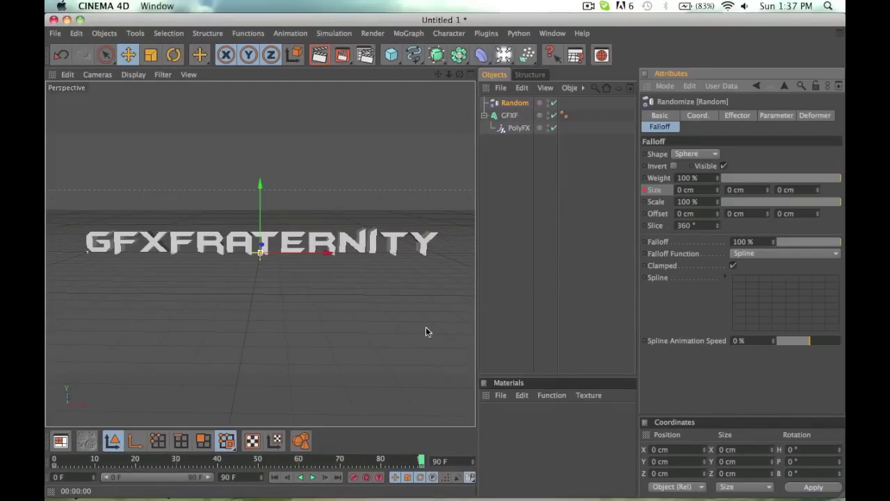
# Step: Play the shrinking falloff animation, then stop and return to frame 0
pyautogui.click(311, 477)
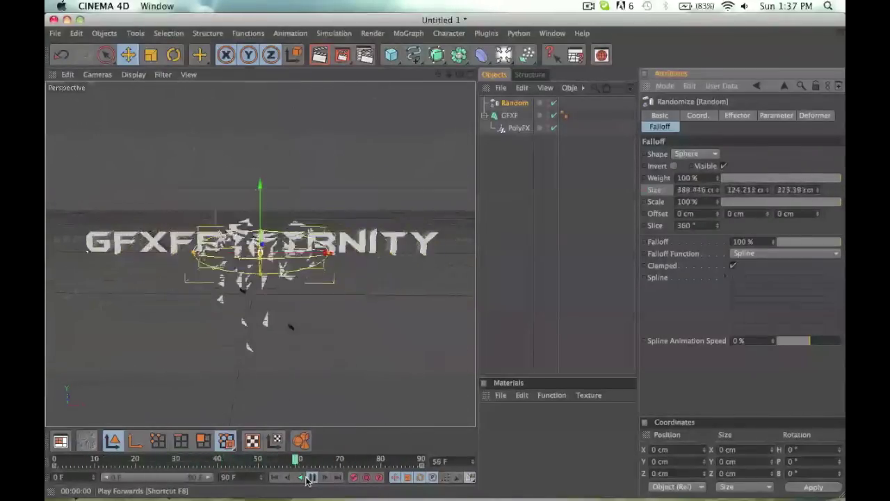
pyautogui.click(310, 477)
pyautogui.click(274, 477)
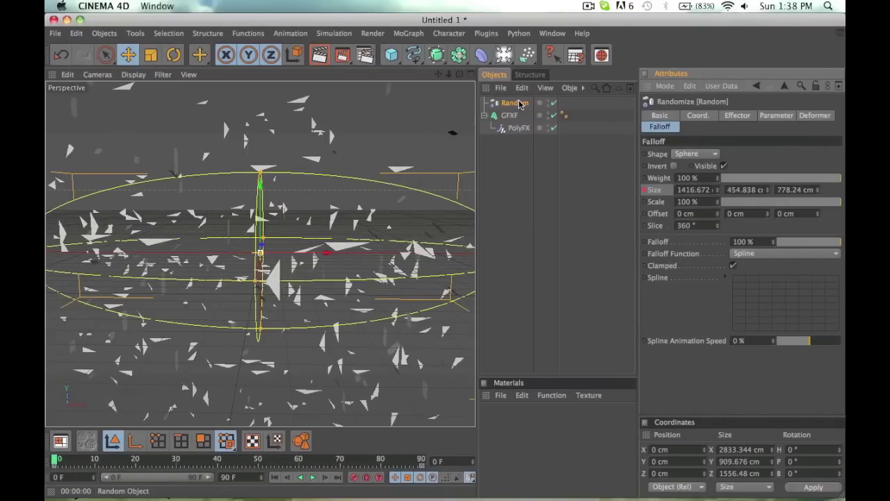
# Step: Delete the old Random effector and add a new Random effector to the PolyFX
pyautogui.press('Delete')
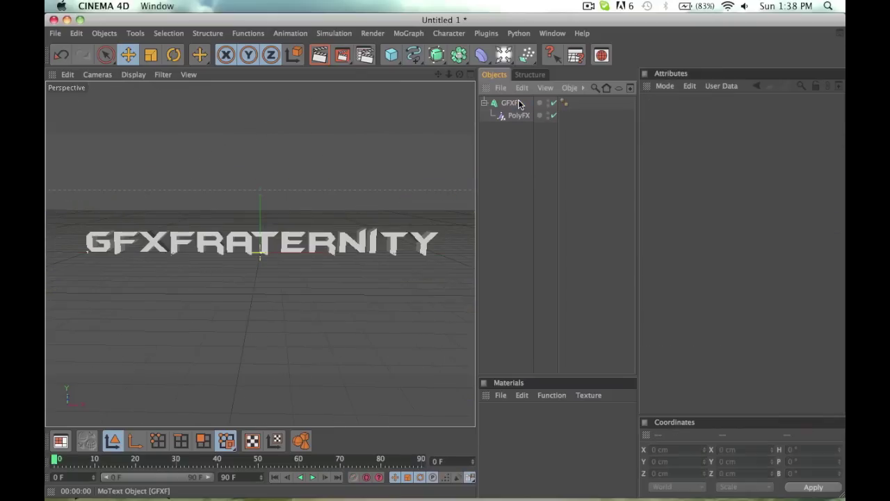
pyautogui.click(518, 115)
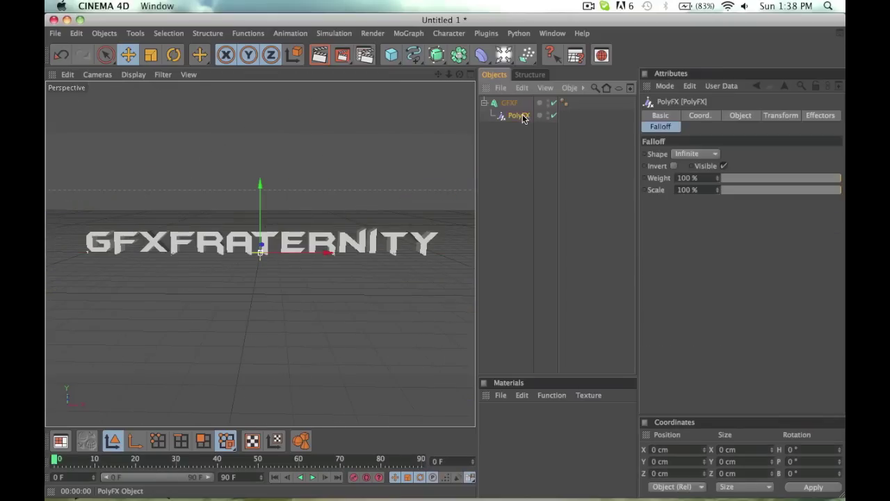
pyautogui.click(402, 34)
pyautogui.moveTo(417, 52)
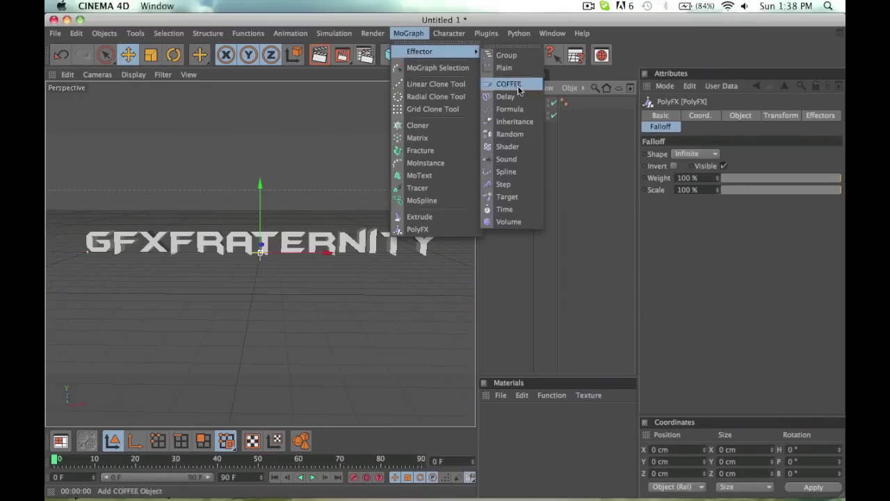
pyautogui.click(516, 134)
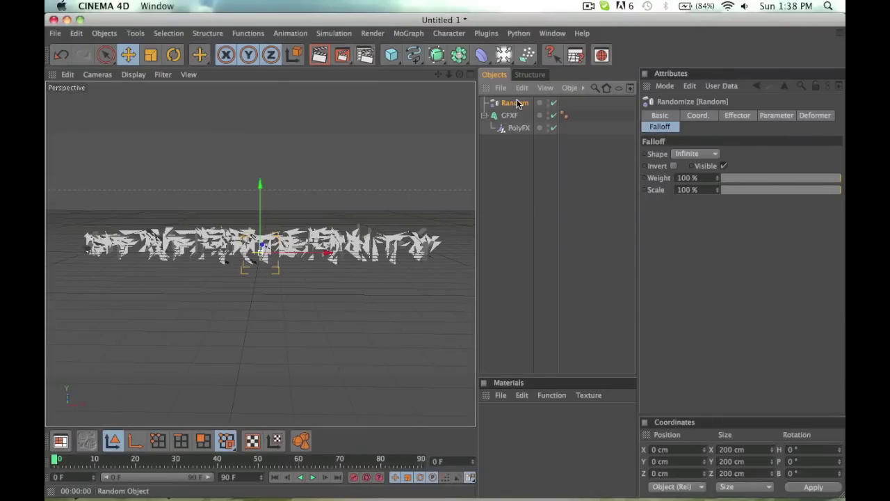
# Step: Set the new effector's position randomness to P.X 755, P.Y 1616, P.Z 1218 cm
pyautogui.click(738, 116)
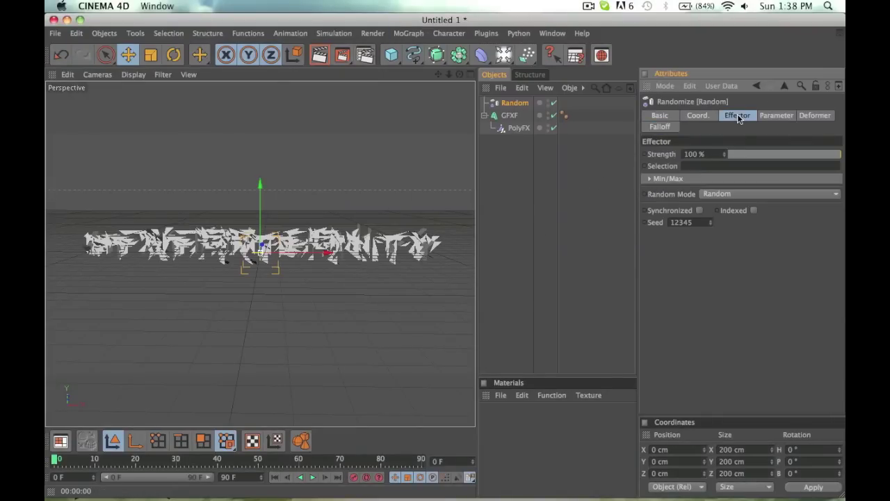
pyautogui.click(772, 116)
pyautogui.moveTo(725, 189); pyautogui.dragTo(735, 167)
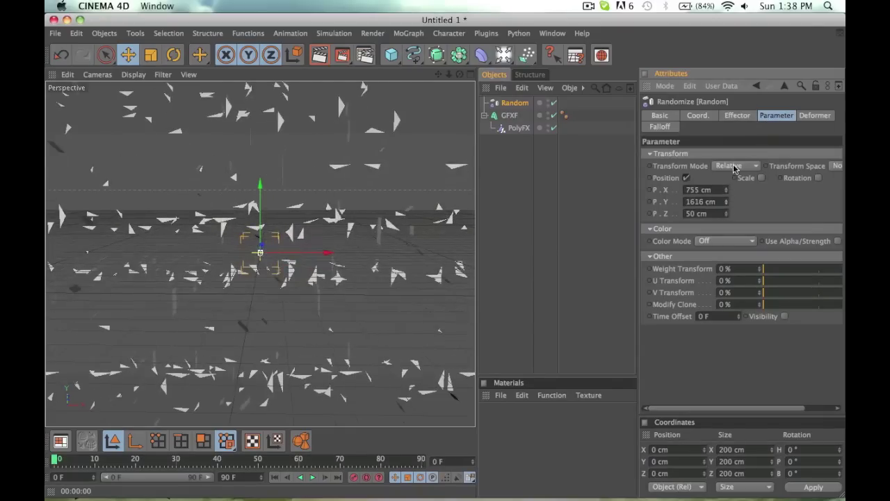
pyautogui.moveTo(728, 216); pyautogui.dragTo(784, 160)
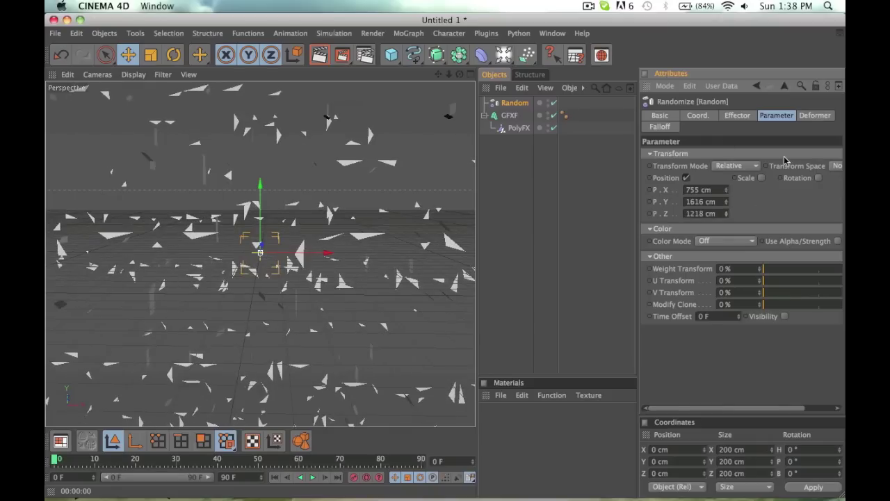
pyautogui.click(661, 129)
# Step: Switch the falloff shape to Sphere and size it to about 706 × 378 × 591 cm
pyautogui.click(696, 153)
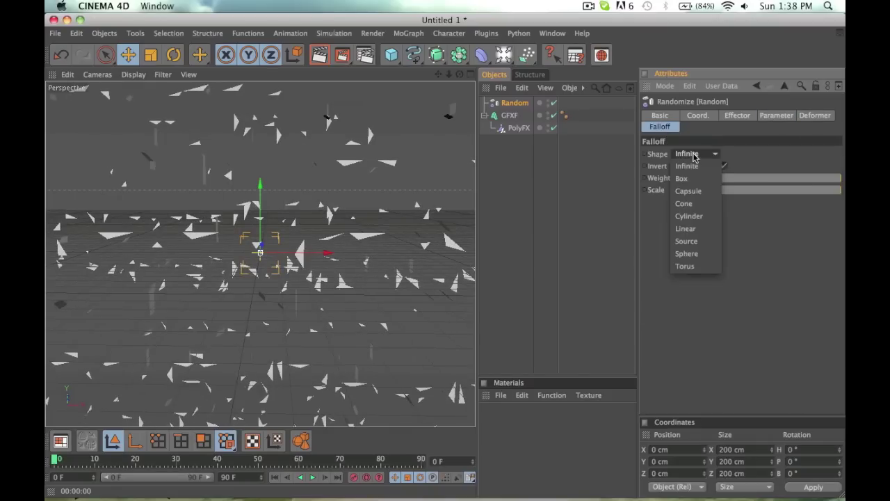
pyautogui.click(700, 241)
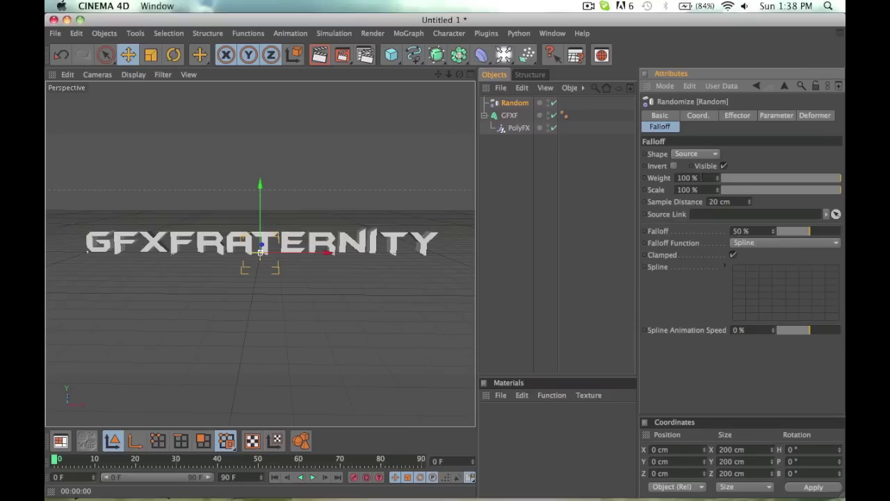
pyautogui.click(695, 153)
pyautogui.click(685, 253)
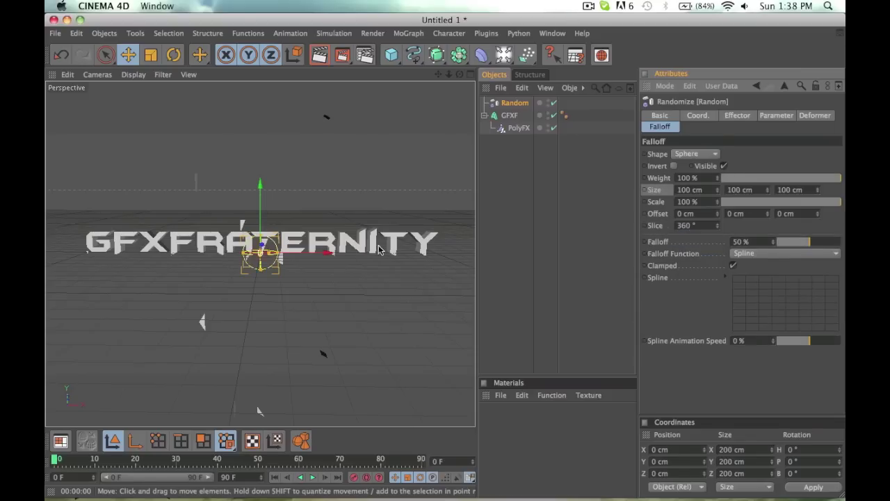
pyautogui.moveTo(268, 254); pyautogui.dragTo(278, 256)
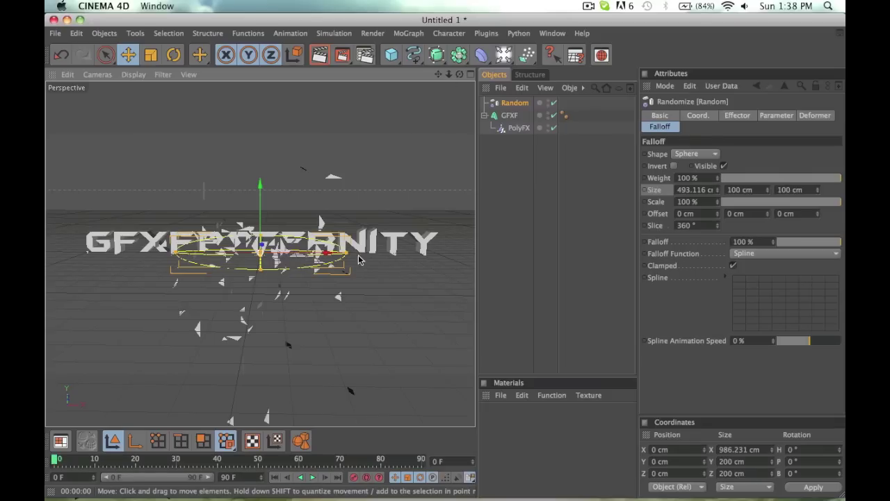
pyautogui.moveTo(349, 261); pyautogui.dragTo(385, 252)
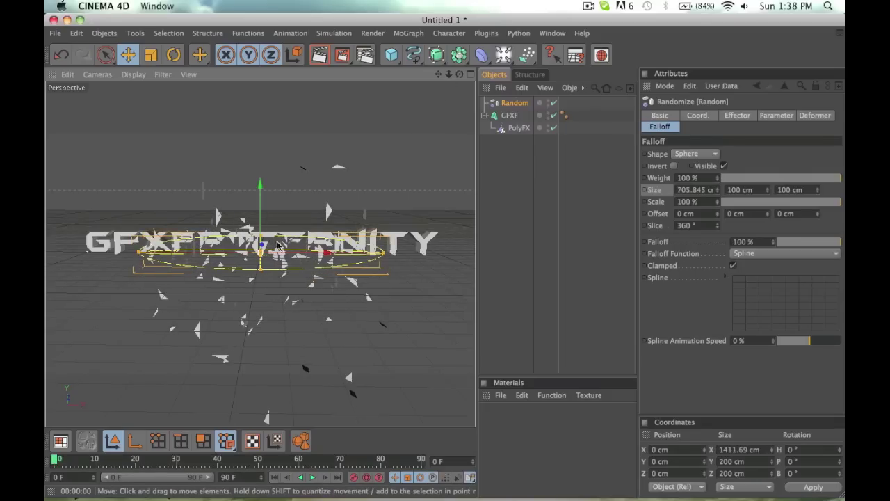
pyautogui.moveTo(262, 239); pyautogui.dragTo(260, 186)
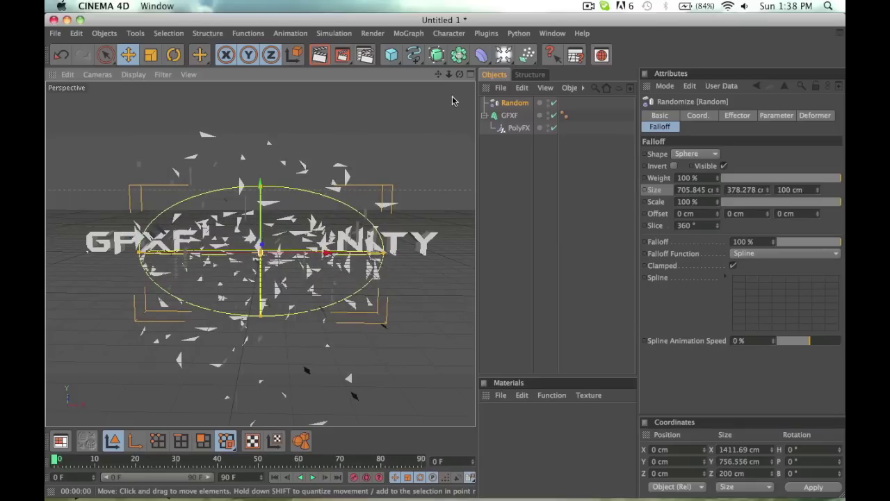
pyautogui.moveTo(460, 74); pyautogui.dragTo(431, 78)
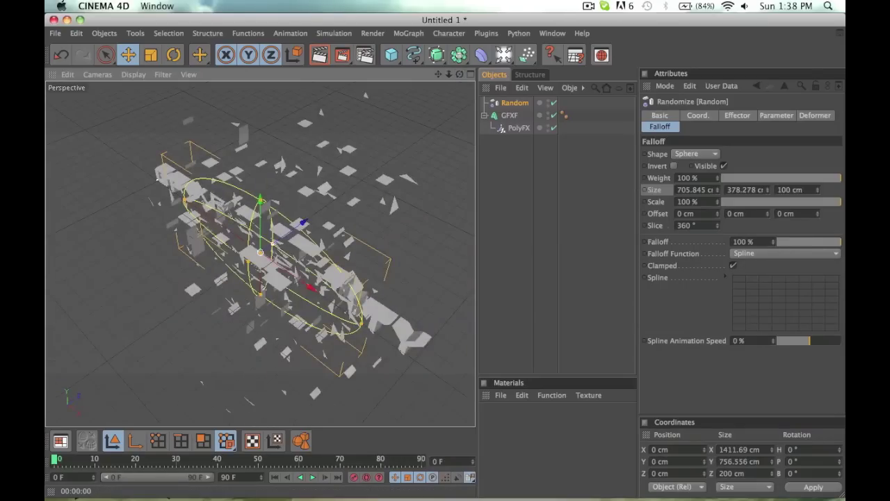
pyautogui.moveTo(293, 231); pyautogui.dragTo(352, 191)
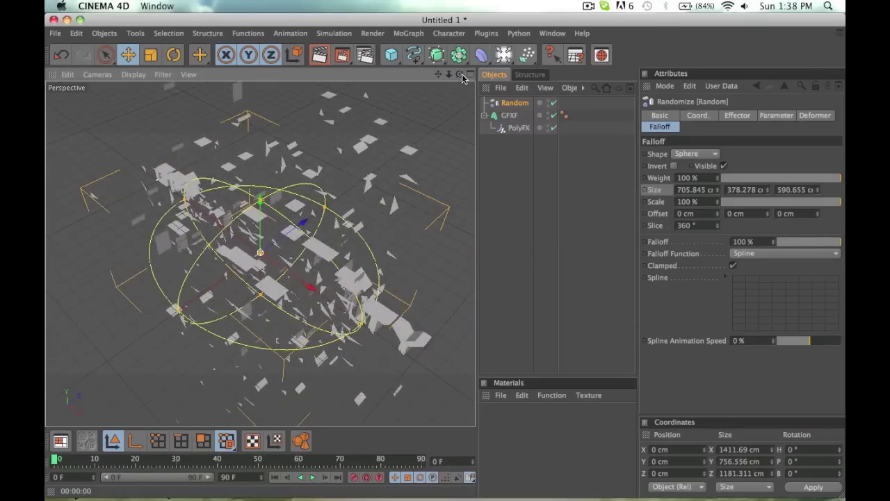
pyautogui.moveTo(460, 74)
pyautogui.mouseDown()
pyautogui.moveTo(438, 76)
pyautogui.moveTo(462, 68)
pyautogui.moveTo(446, 74)
pyautogui.moveTo(461, 78)
pyautogui.mouseUp()
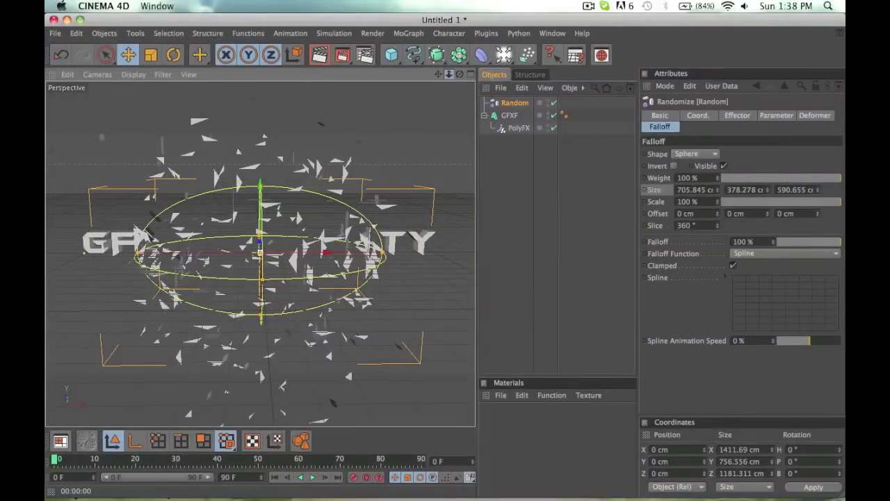
# Step: Keyframe the falloff sphere left of the text at frame 0 and right of it at frame 90, then play
pyautogui.moveTo(322, 252); pyautogui.dragTo(123, 252)
pyautogui.click(319, 55)
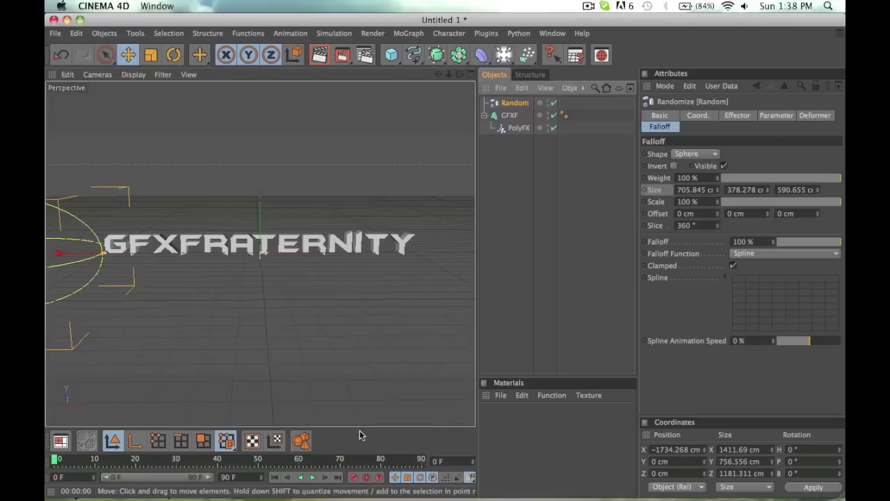
pyautogui.click(338, 477)
pyautogui.moveTo(63, 254); pyautogui.dragTo(578, 252)
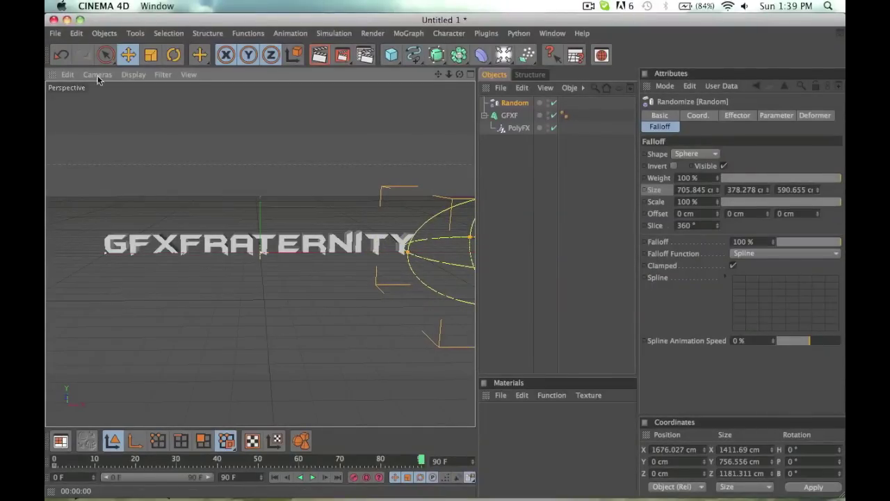
pyautogui.click(319, 55)
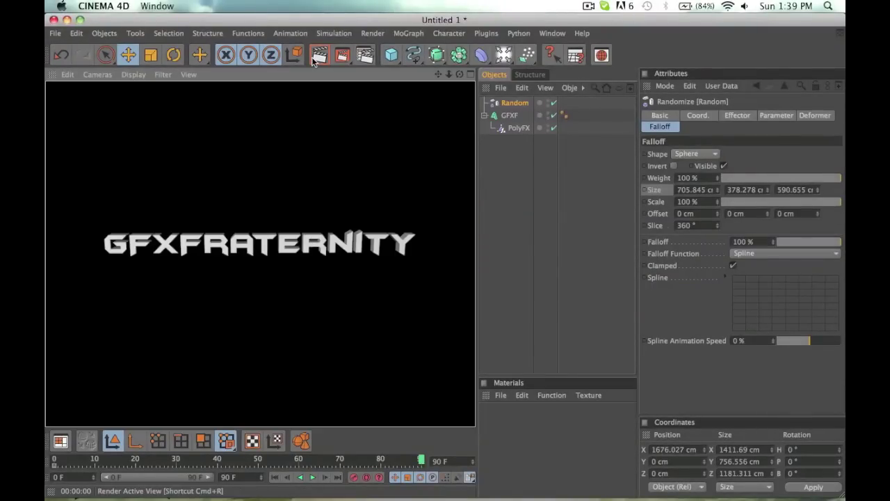
pyautogui.click(353, 477)
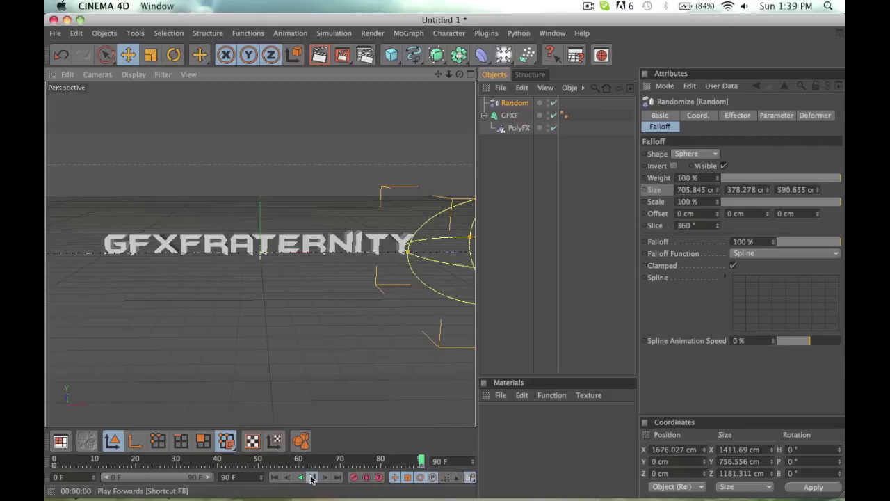
pyautogui.click(311, 477)
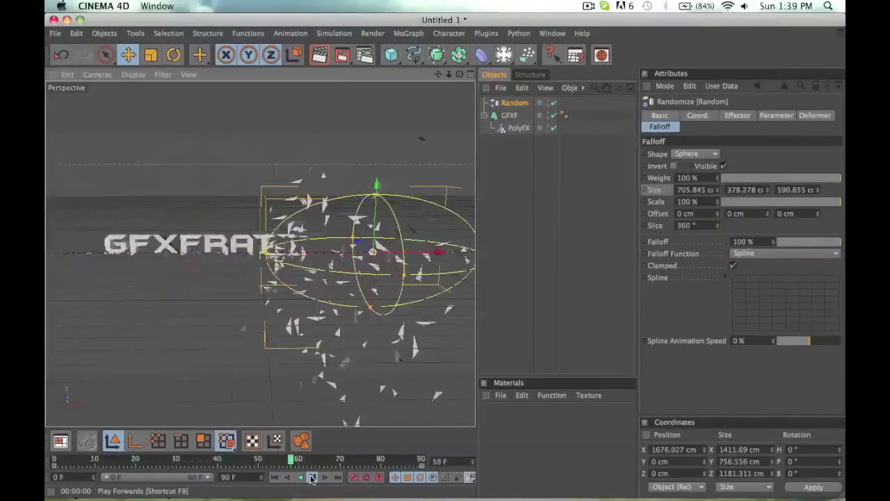
pyautogui.doubleClick(228, 477)
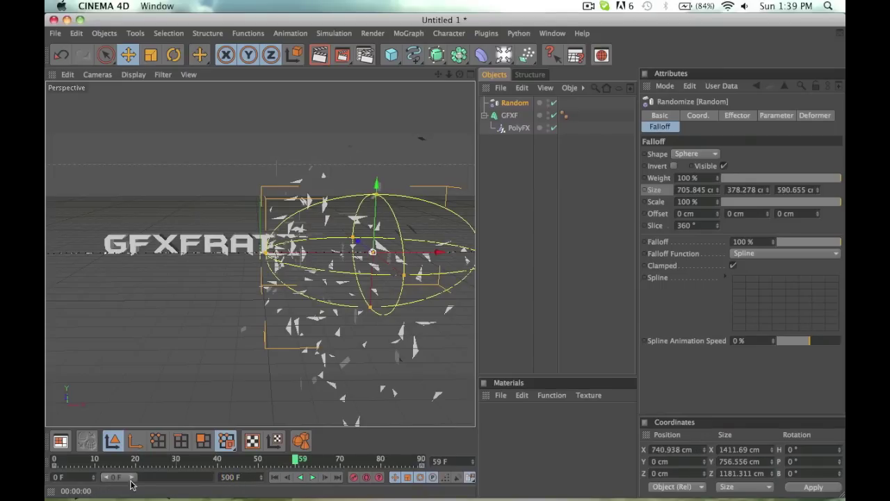
# Step: Extend the timeline to 500 frames and move the final sphere keyframe to frame 498
pyautogui.moveTo(134, 478); pyautogui.dragTo(289, 473)
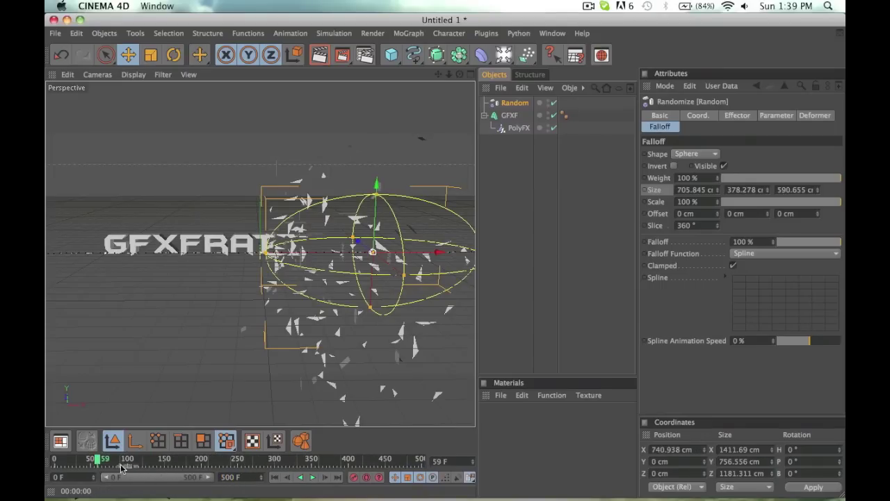
pyautogui.moveTo(121, 467); pyautogui.dragTo(411, 477)
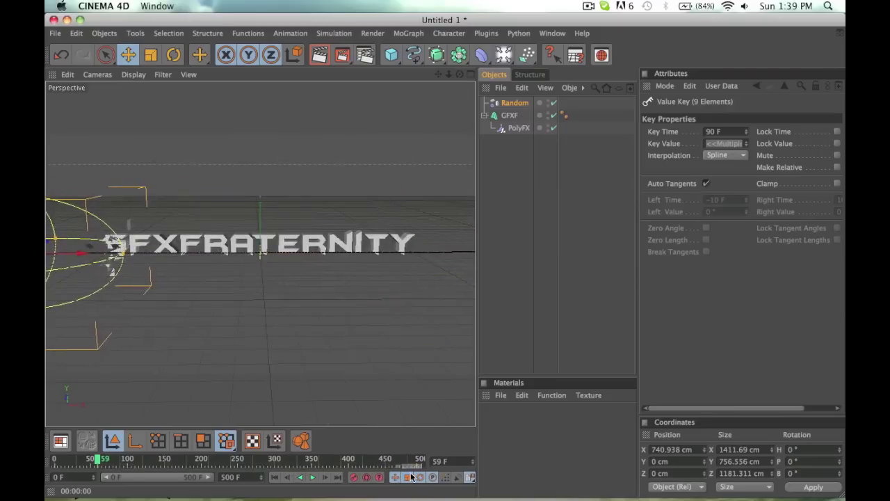
pyautogui.click(274, 478)
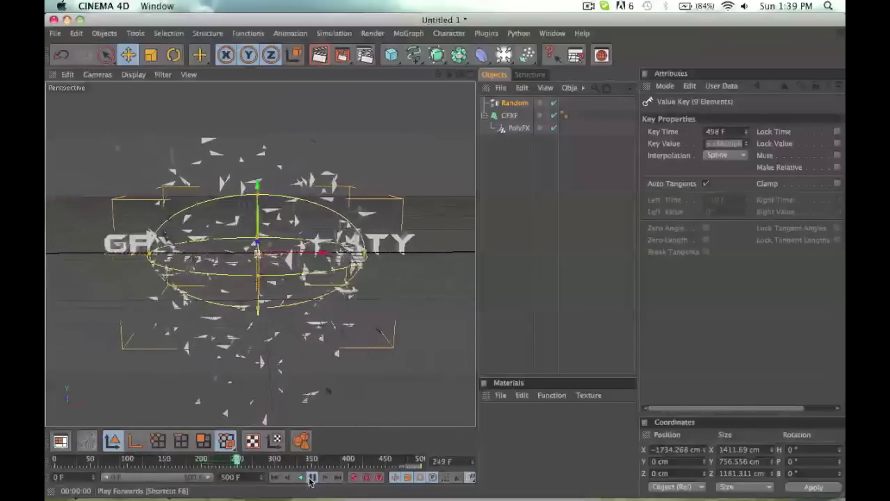
pyautogui.click(311, 477)
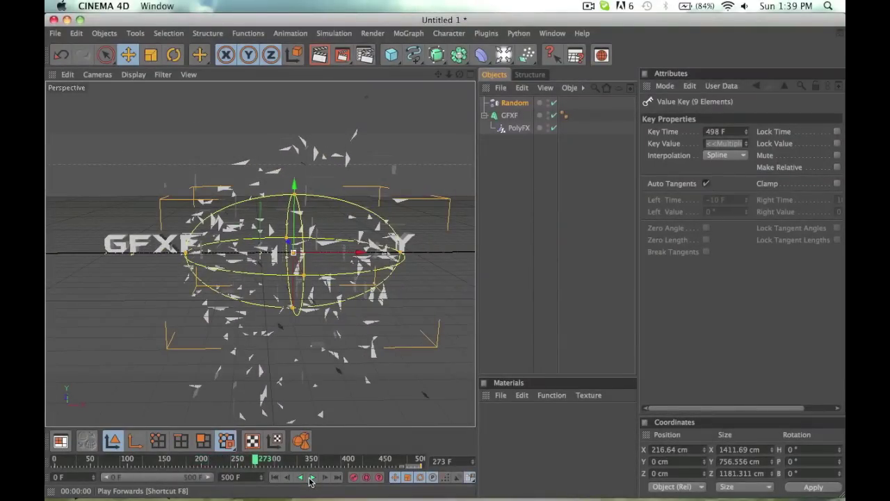
pyautogui.click(501, 160)
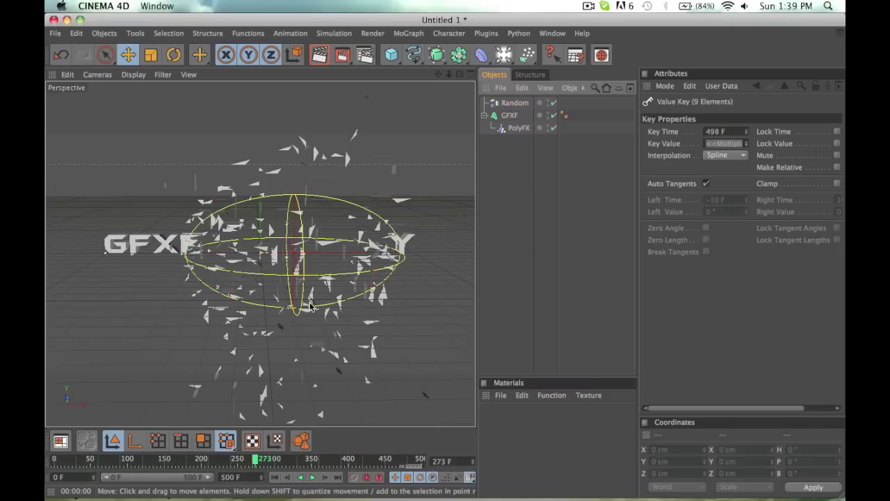
pyautogui.moveTo(257, 458); pyautogui.dragTo(238, 461)
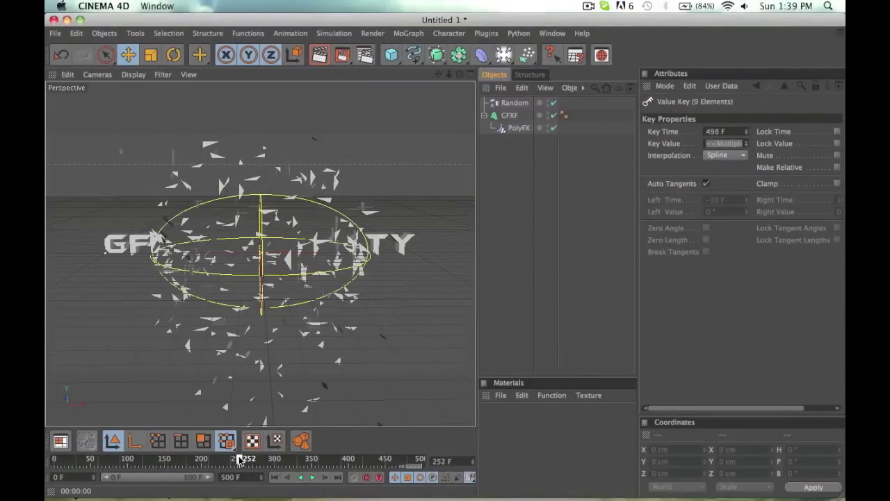
pyautogui.doubleClick(285, 478)
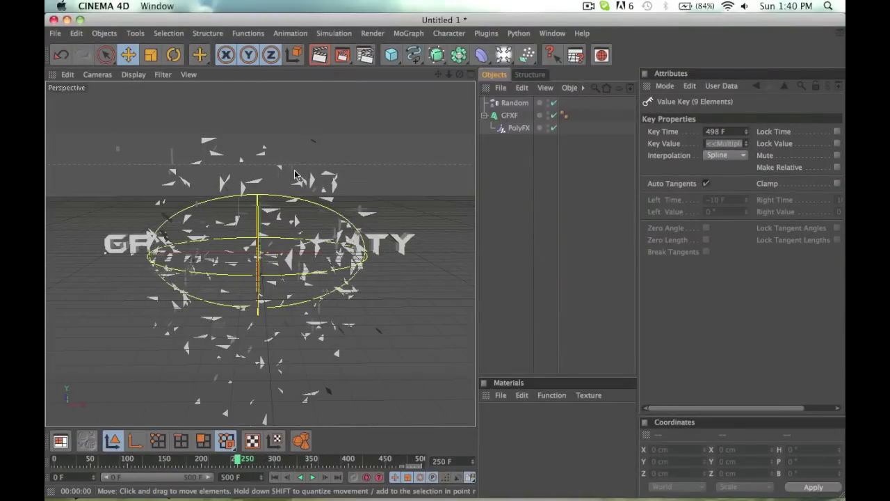
pyautogui.click(321, 57)
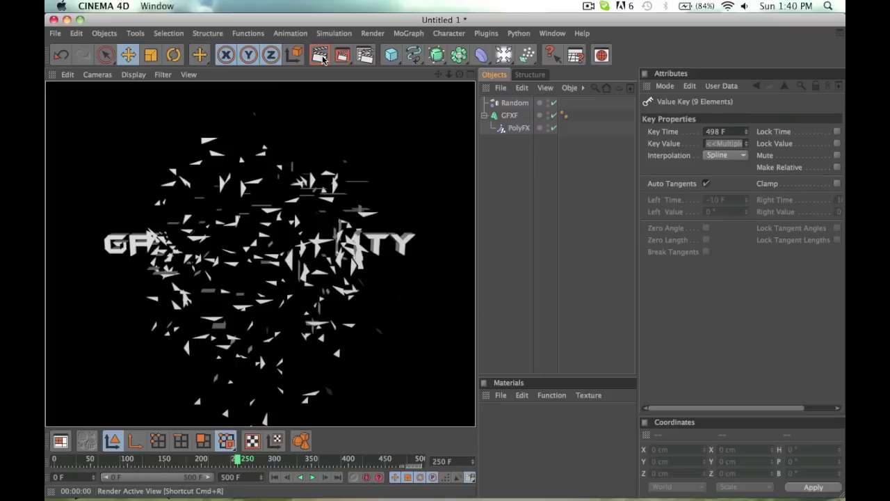